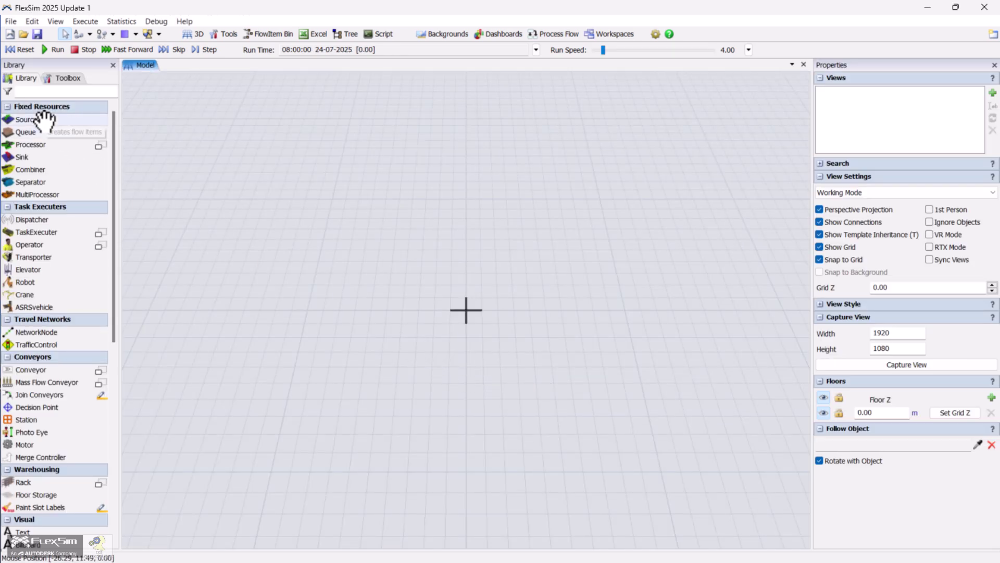
- Place Source1 and Queue1 in the model and A-connect Source1 to Queue1
left_click_drag(45, 119, 314, 240)
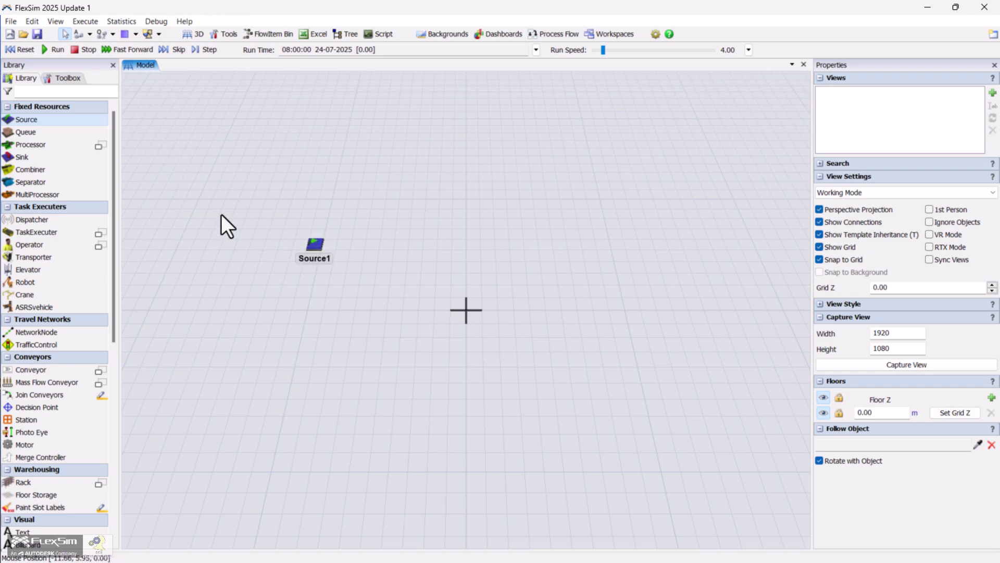
left_click(35, 131)
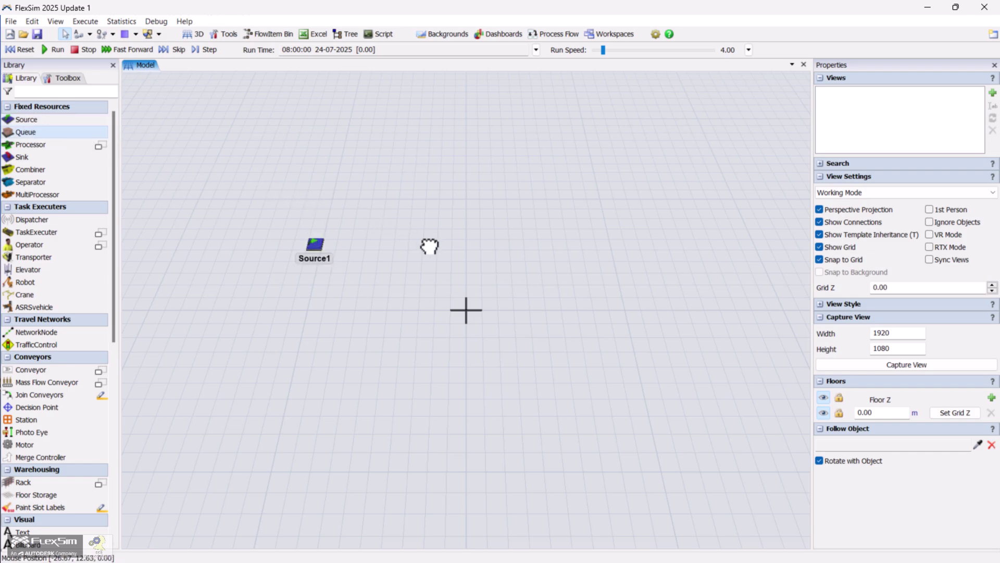
left_click_drag(429, 245, 406, 240)
left_click_drag(323, 256, 409, 241)
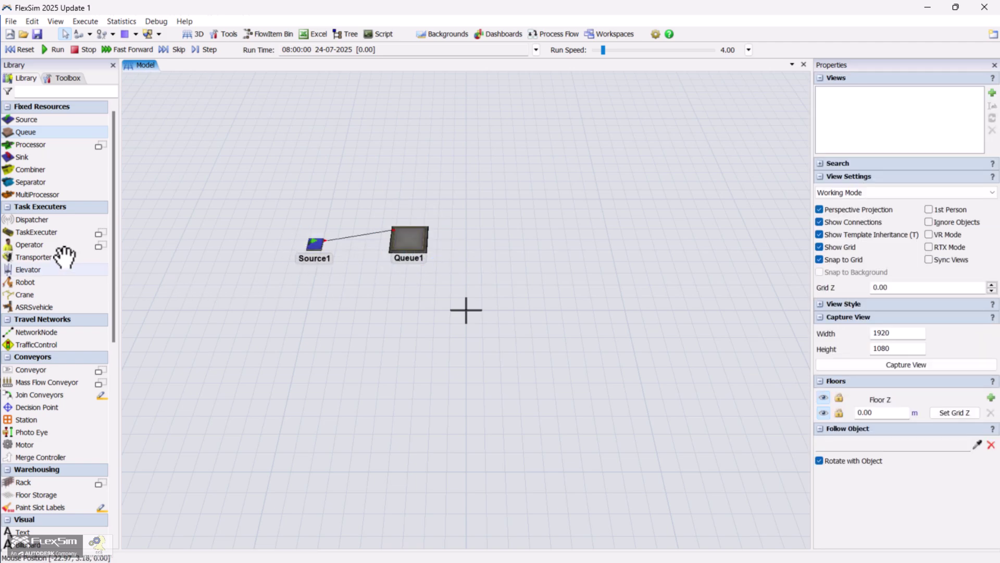
- Add Transporter1 to the model floor
left_click_drag(49, 257, 429, 169)
left_click_drag(461, 228, 431, 229)
scroll(32, 317, "down", 2)
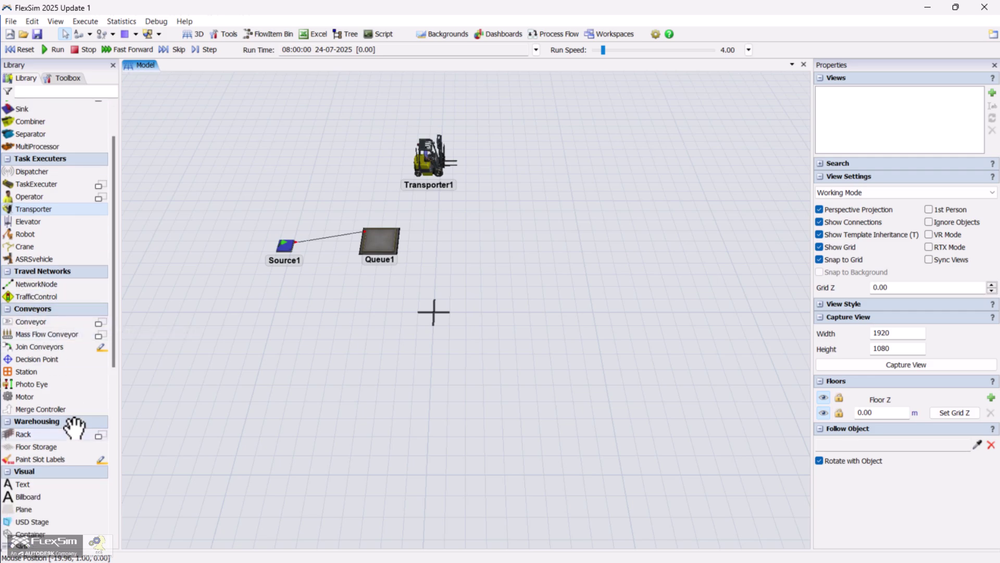
- Place a Standard Rack, Rack1, at the top right of the floor
left_click(98, 435)
left_click(148, 384)
left_click(560, 157)
right_click(567, 181)
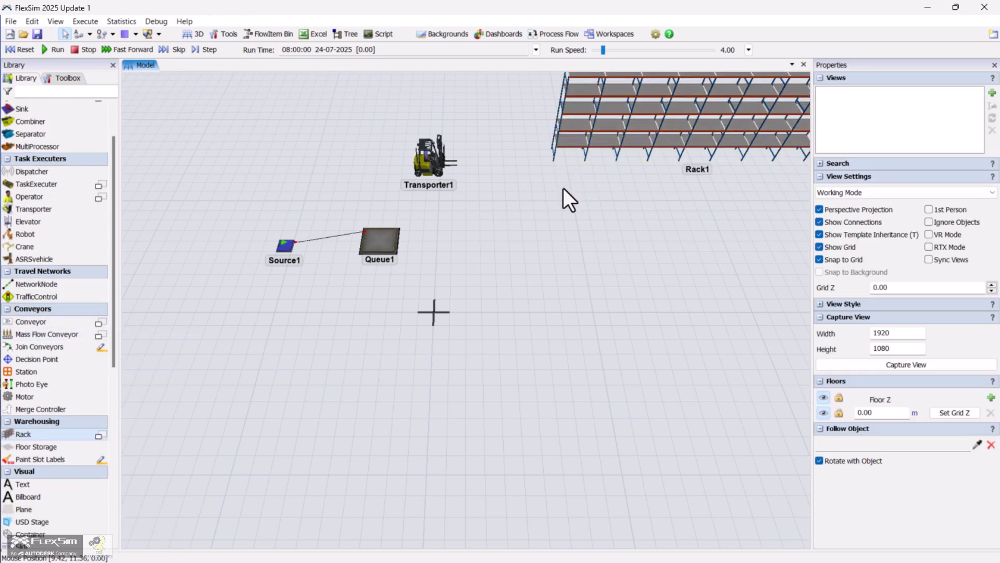
scroll(547, 232, "down", 5)
scroll(514, 294, "up", 2)
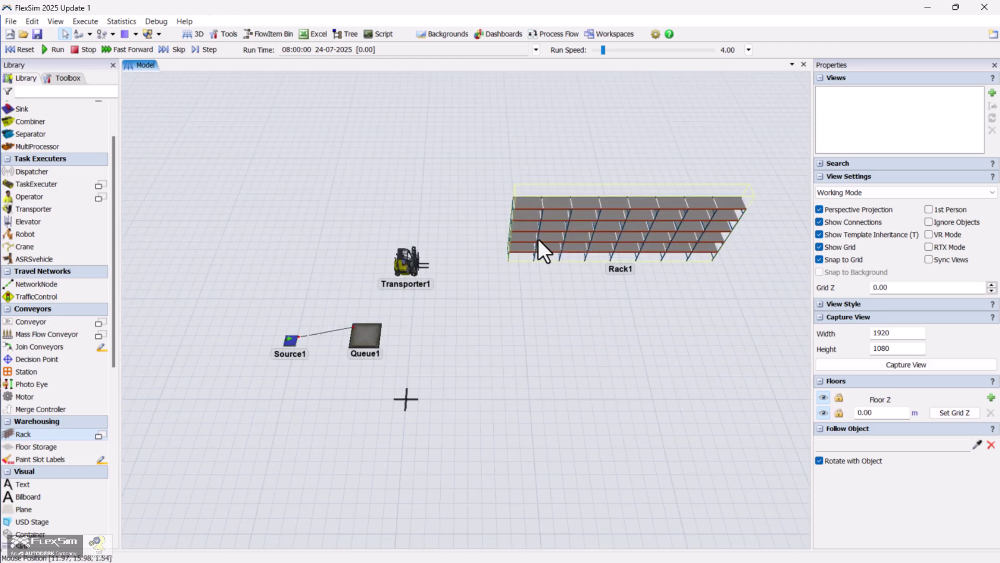
- Set Rack1's Number of Levels to 4 in Edit Dimensions
left_click(539, 239)
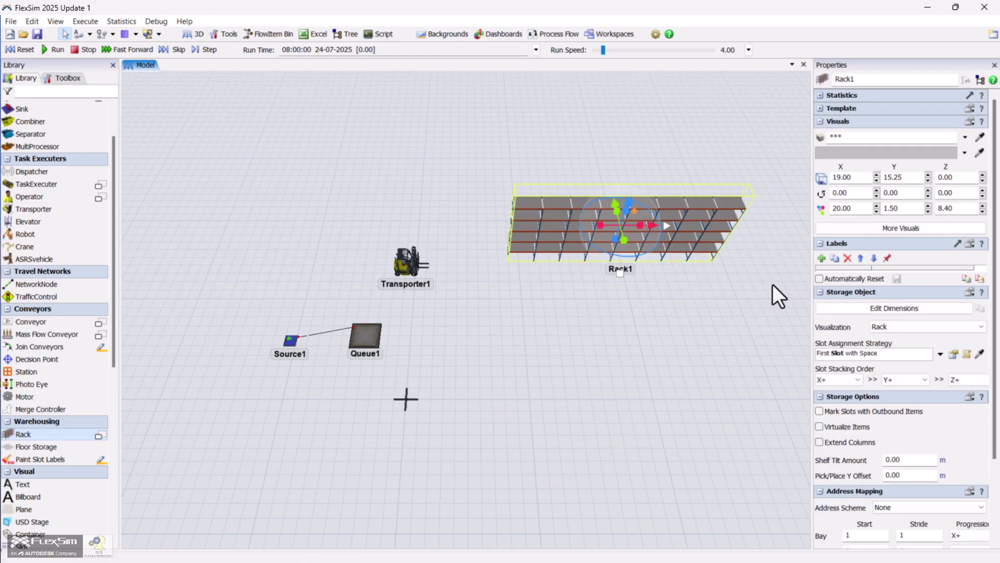
left_click(905, 309)
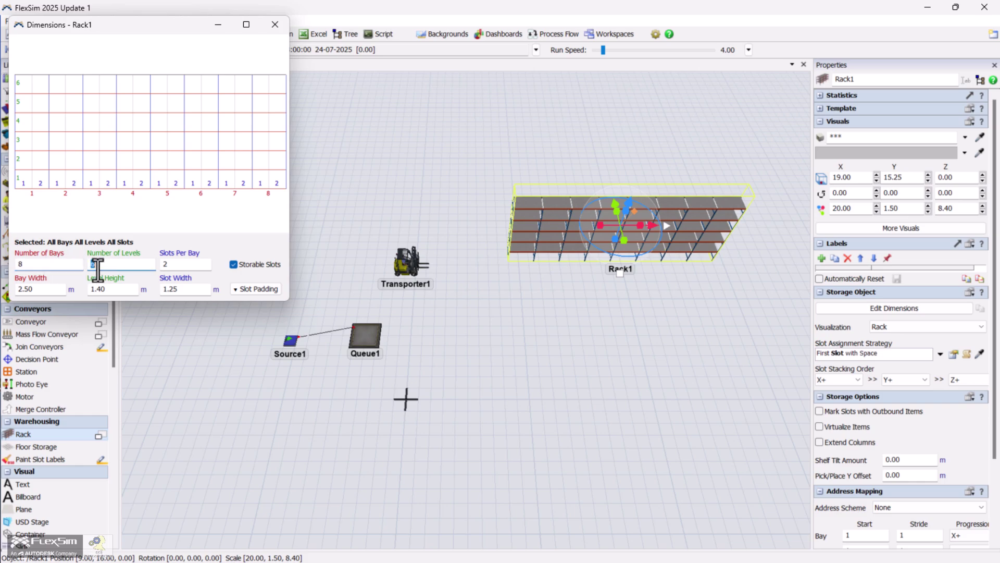
left_click(170, 264)
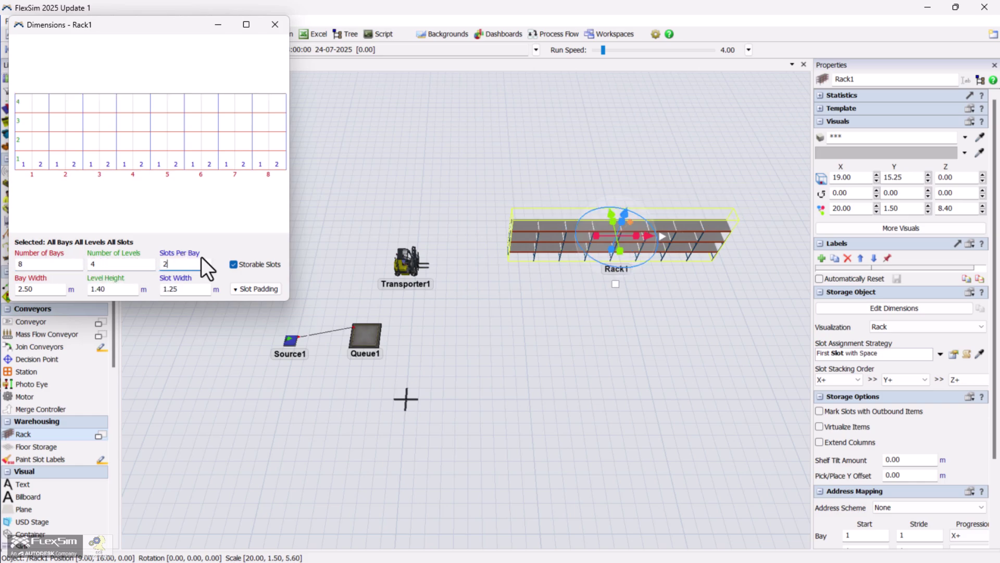
left_click(275, 25)
- Place Rack2, Rack3 and Rack4 in aligned parallel rows below Rack1
left_click(560, 289)
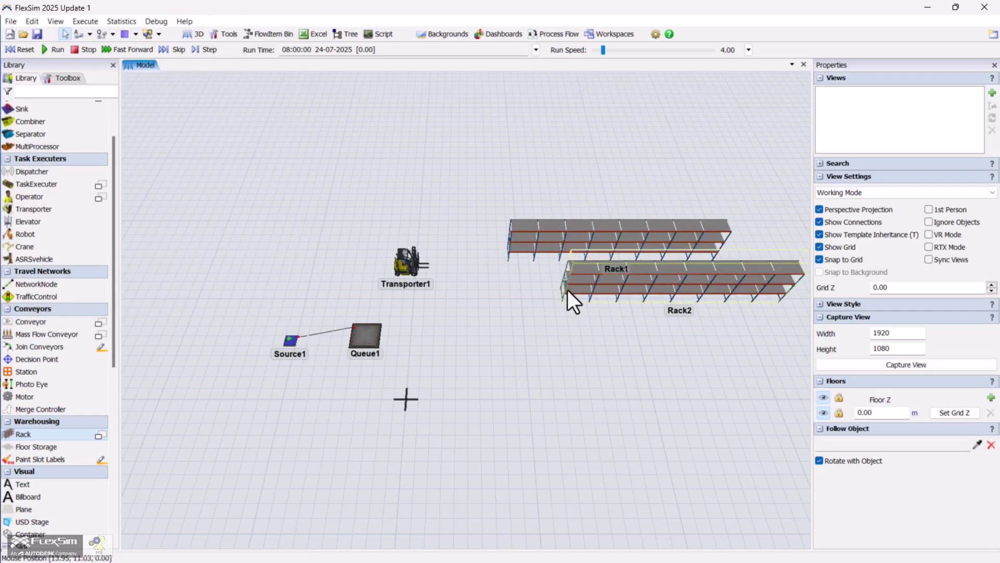
left_click_drag(588, 294, 549, 297)
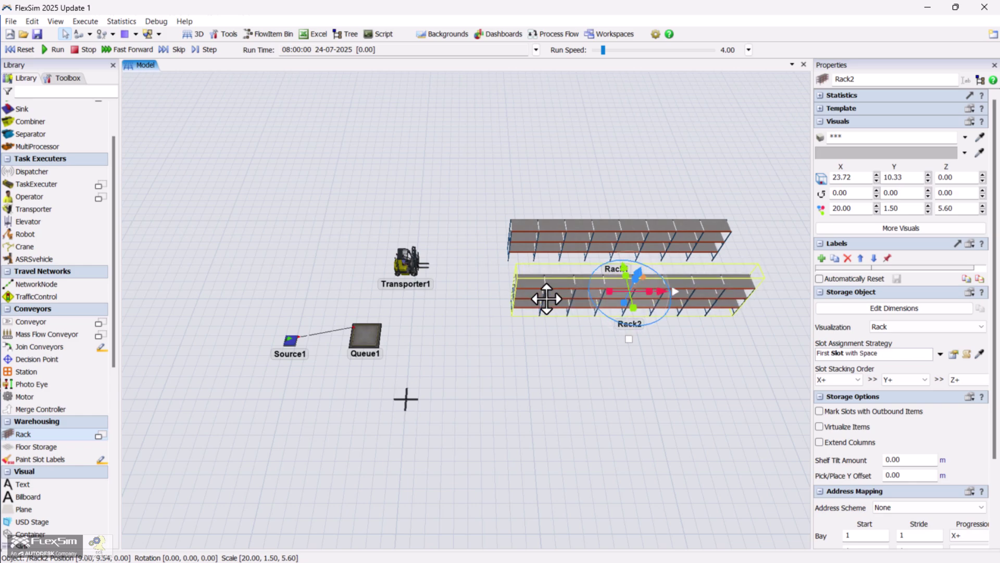
left_click(542, 362)
left_click_drag(570, 345, 539, 356)
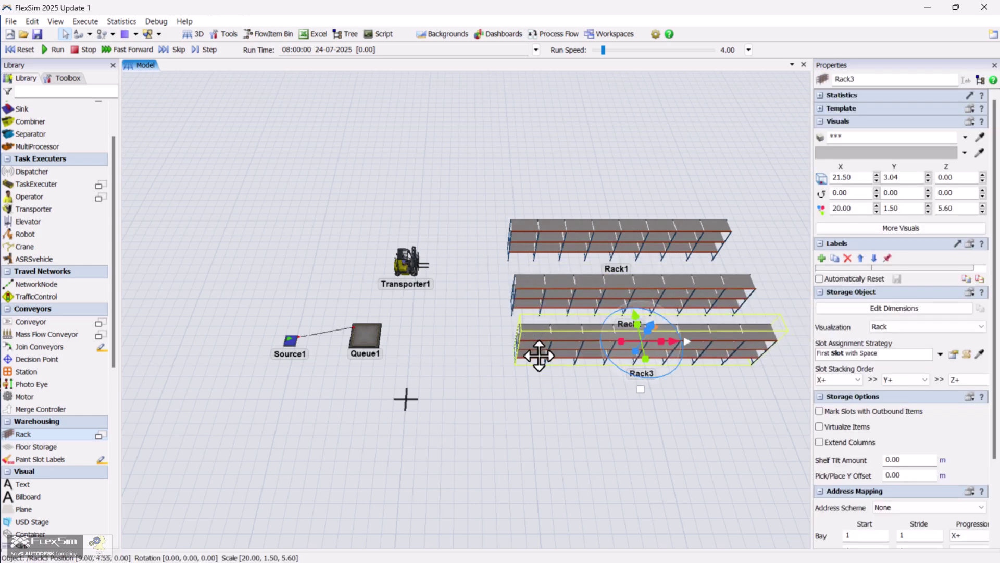
left_click(541, 395)
mouse_move(576, 404)
left_mouse_down()
mouse_move(596, 405)
mouse_move(586, 403)
left_mouse_up()
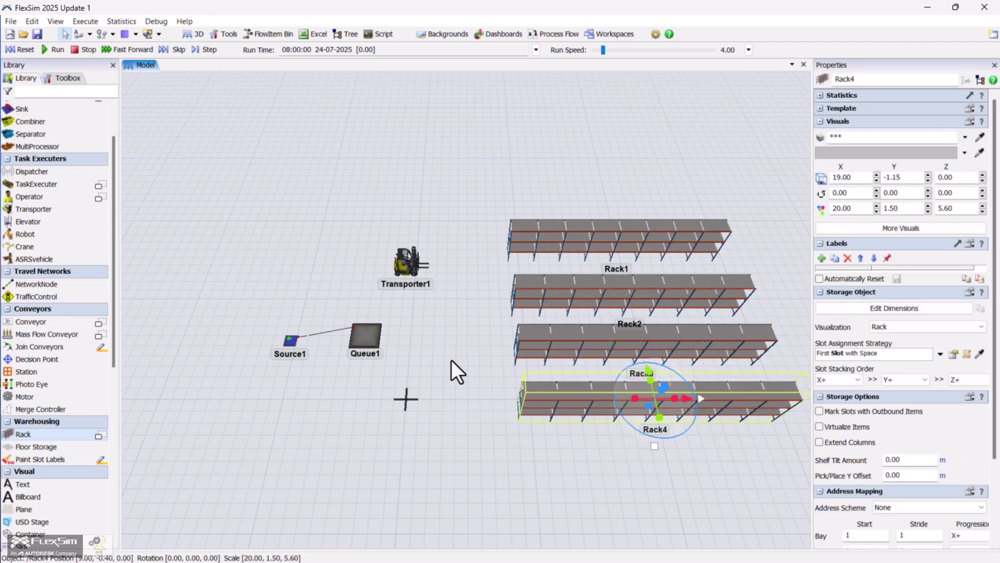
left_click_drag(450, 356, 267, 324)
left_click(68, 79)
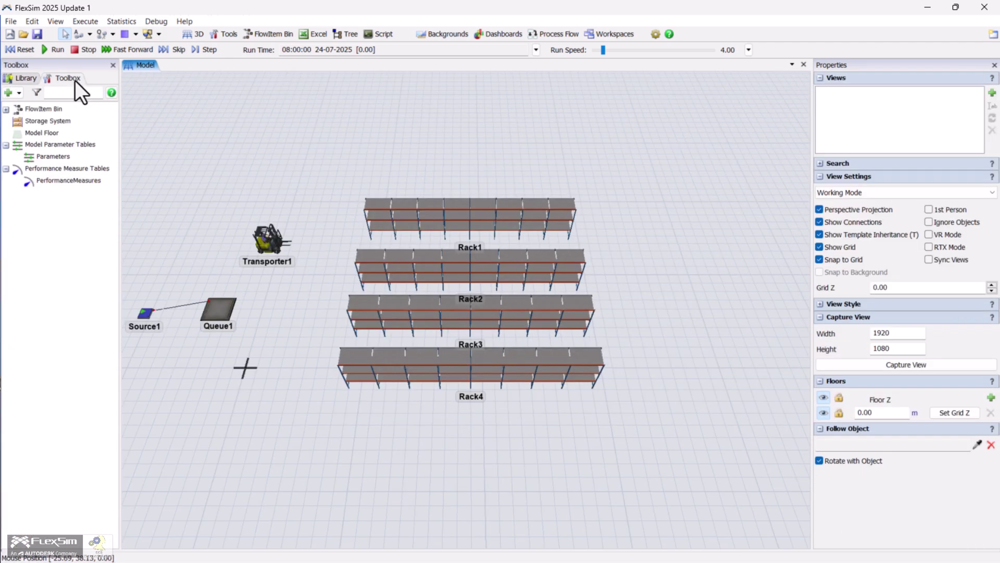
- Add a slot label renamed to SKU with Indexed ticked in the Storage System, then confirm
double_click(37, 120)
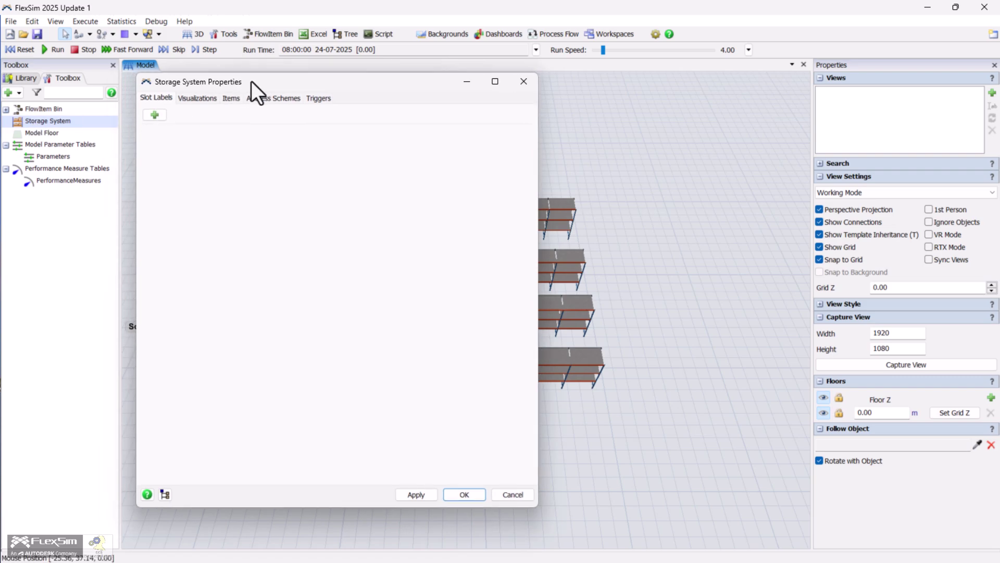
left_click(226, 115)
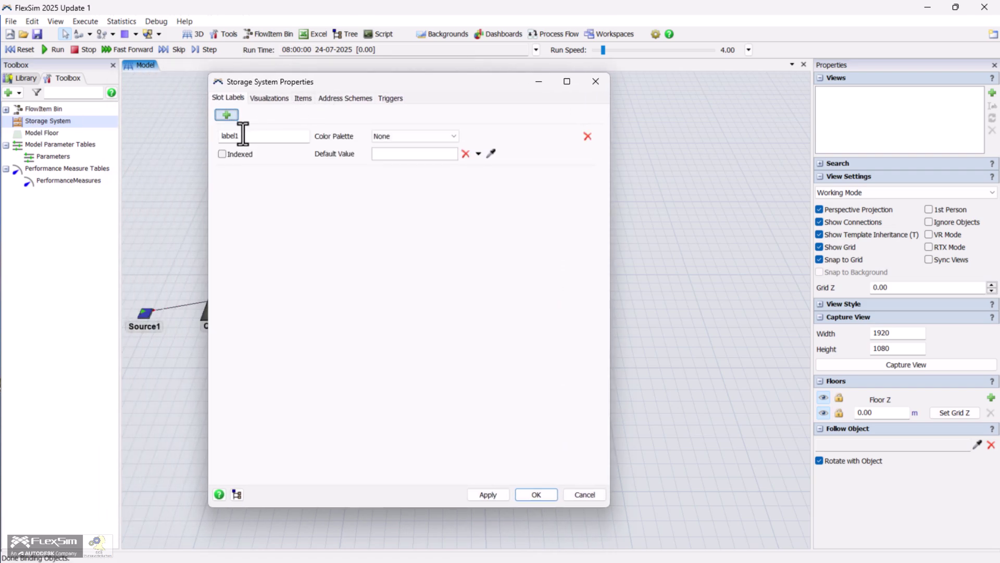
double_click(242, 136)
left_click(530, 494)
- Set Source1's inter-arrival time to exponential(0, 30) and add an On Creation trigger
left_click(146, 313)
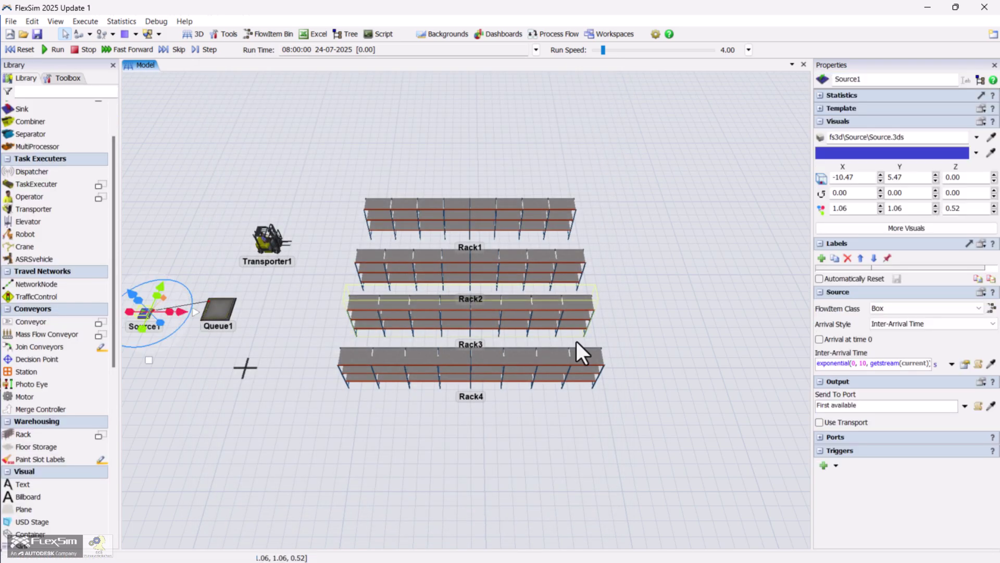
left_click(858, 363)
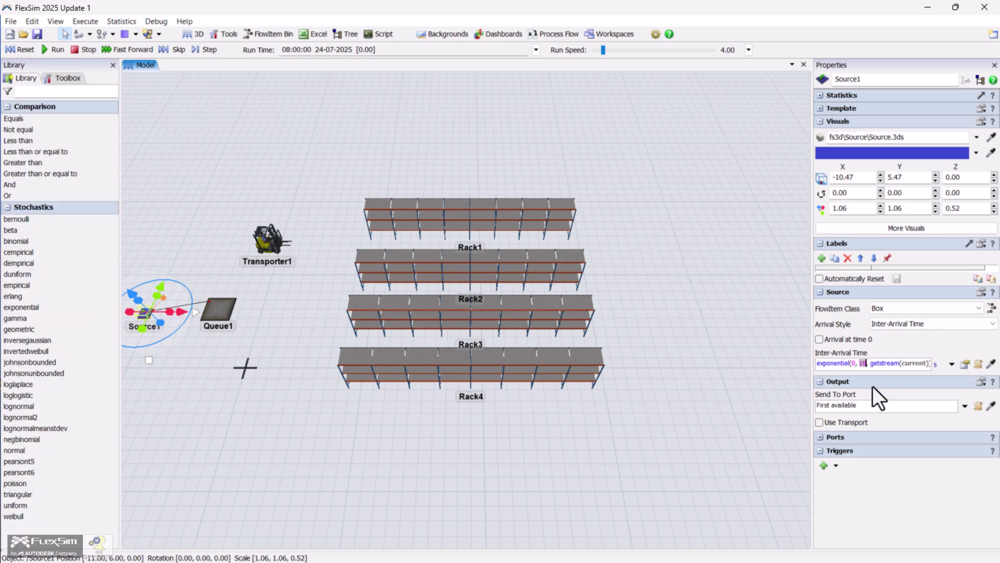
left_click(829, 462)
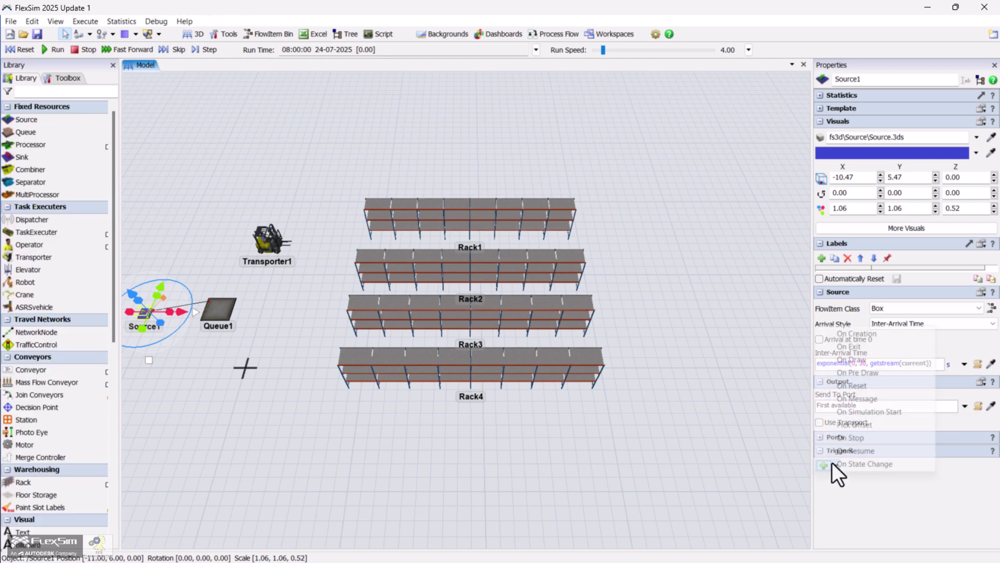
left_click(866, 334)
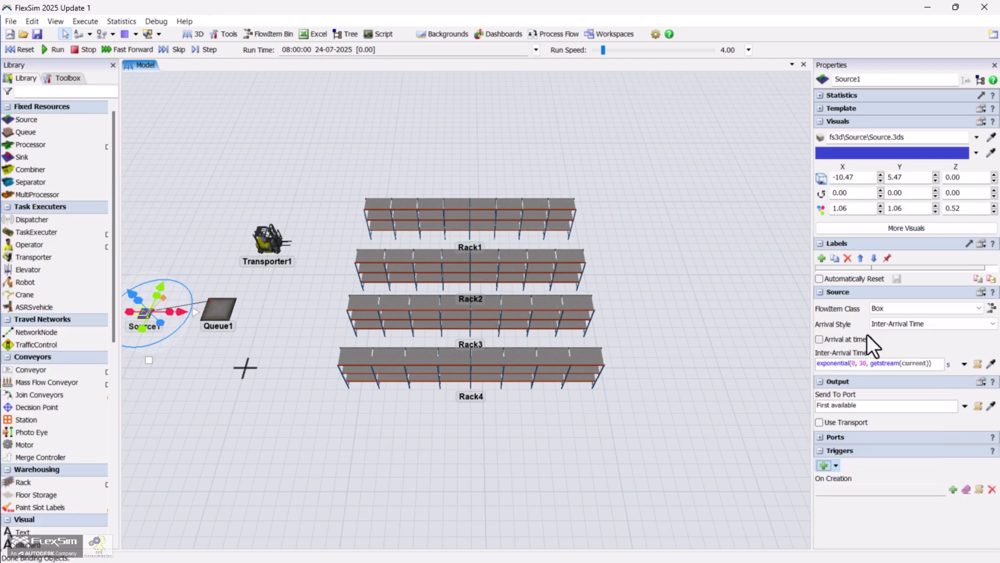
- Make the On Creation trigger set label "Type" to duniform(1, 4)
left_click(952, 484)
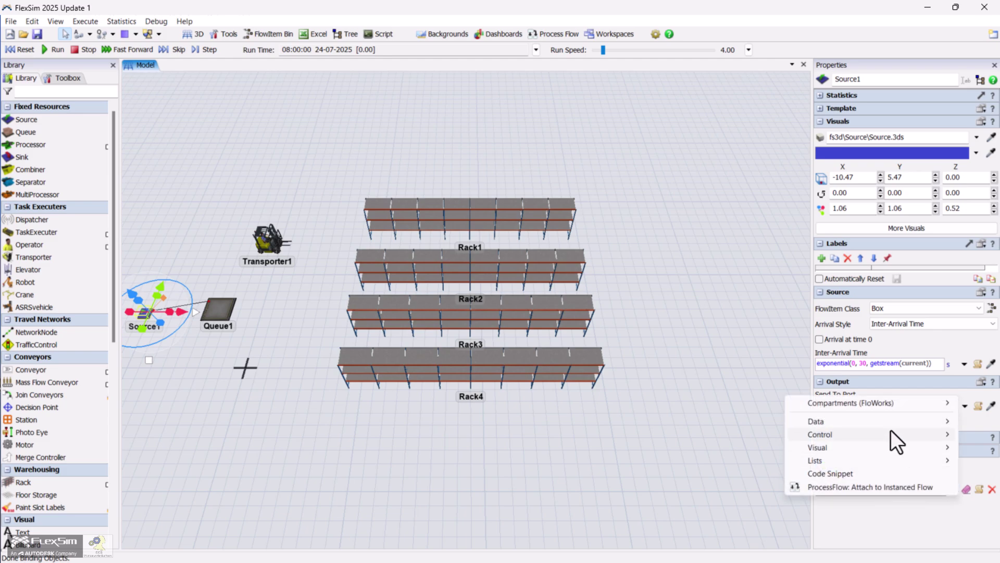
mouse_move(889, 425)
left_click(724, 437)
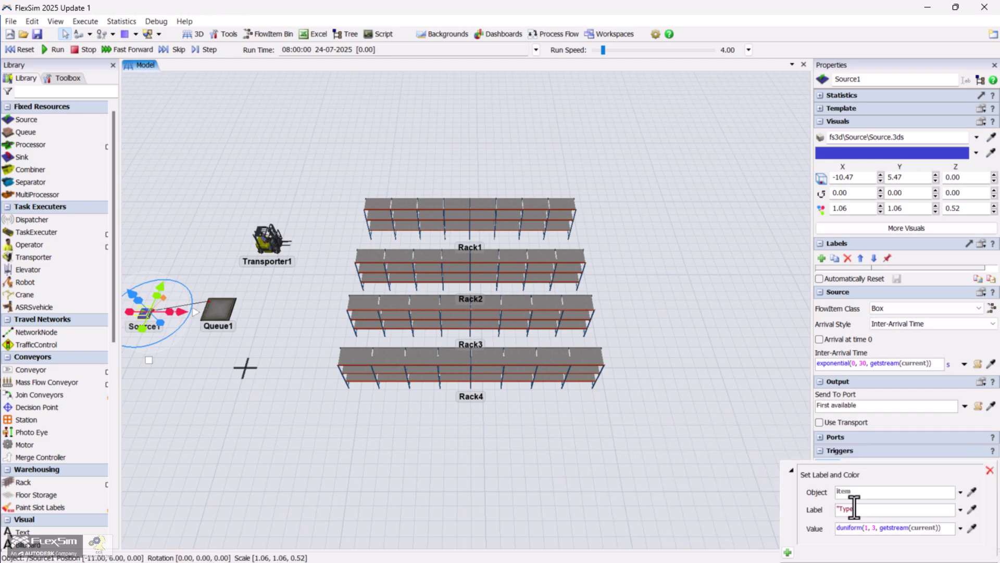
left_click(876, 527)
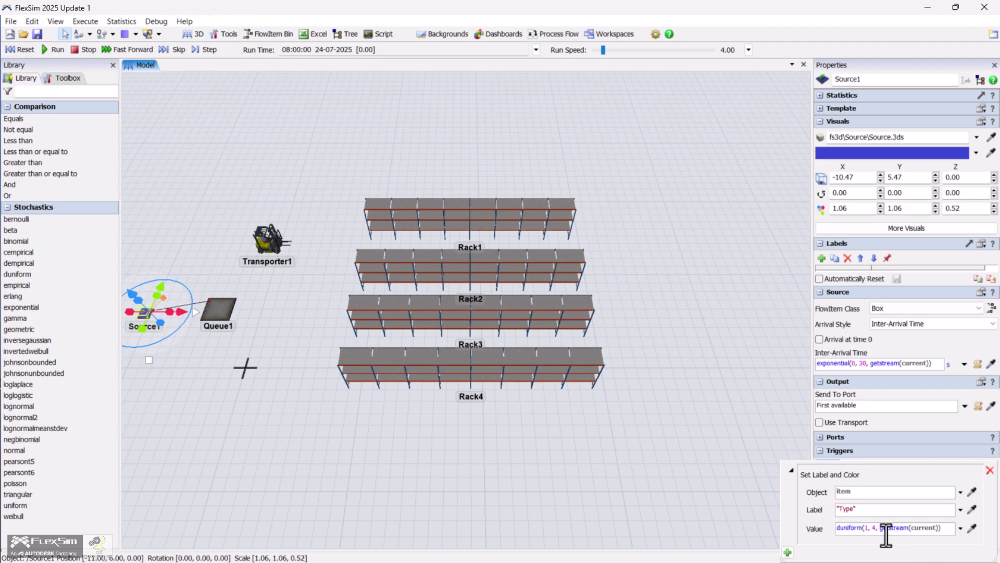
left_click_drag(868, 528, 886, 553)
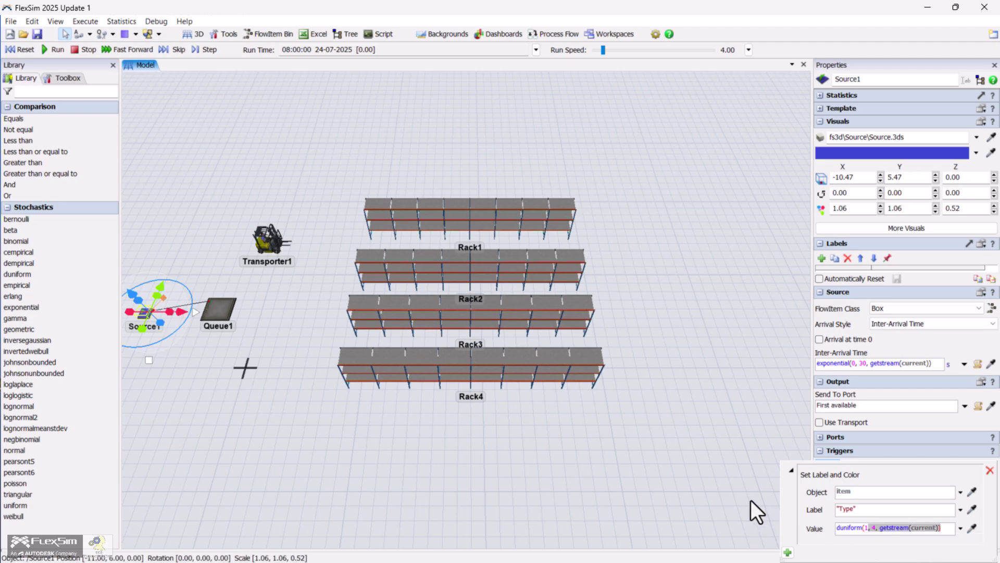
left_click(736, 488)
left_click(736, 488)
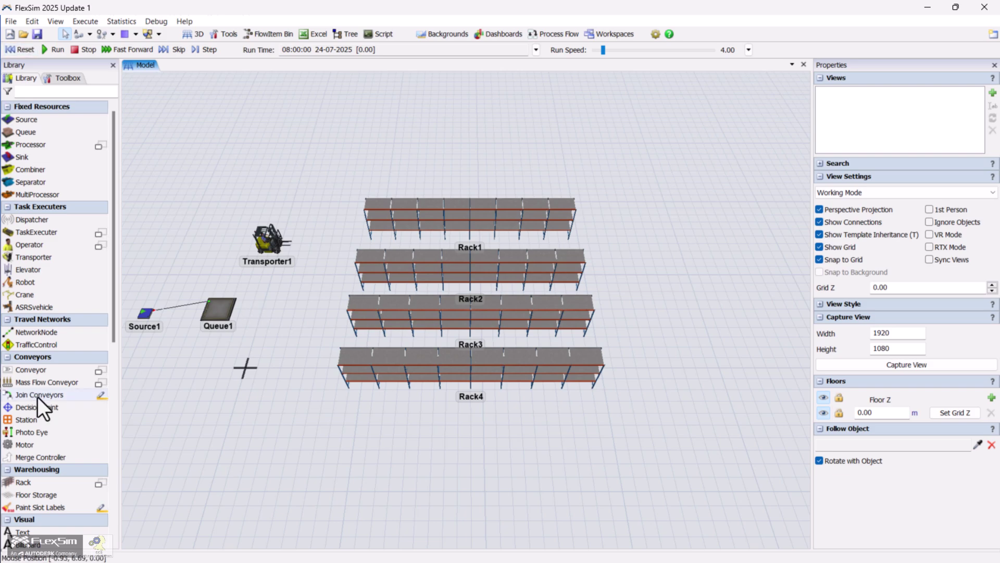
- Start Paint Slot Labels with label SKU, value 1, mode Paint All Slots in Same Bay
scroll(38, 396, "down", 3)
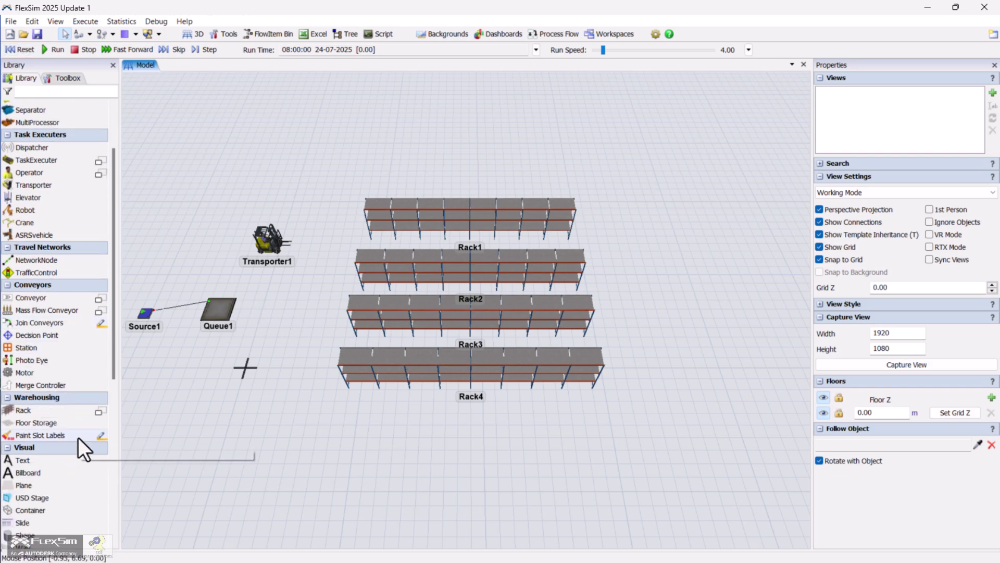
left_click(79, 437)
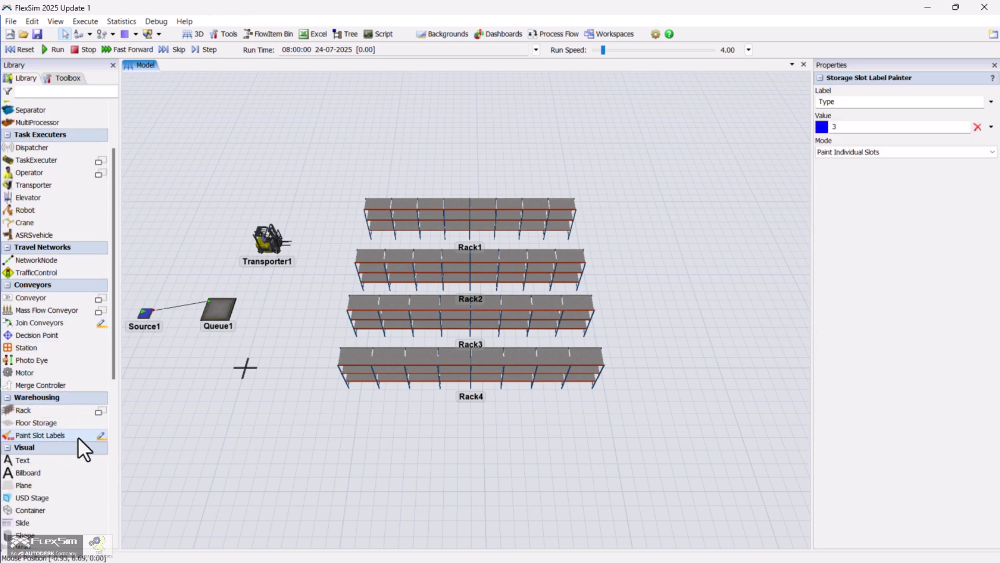
left_click(991, 102)
left_click(963, 114)
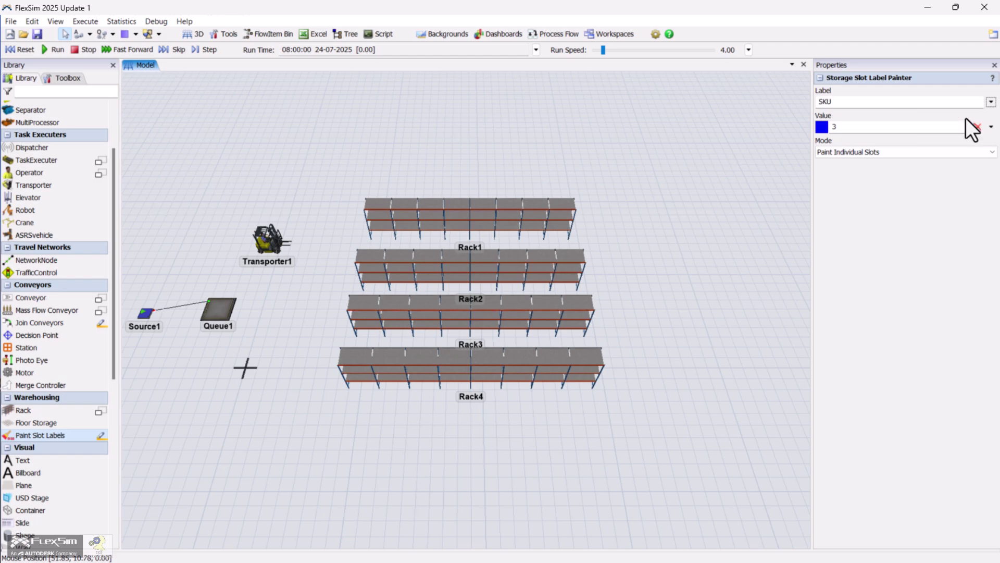
left_click(899, 128)
type("1")
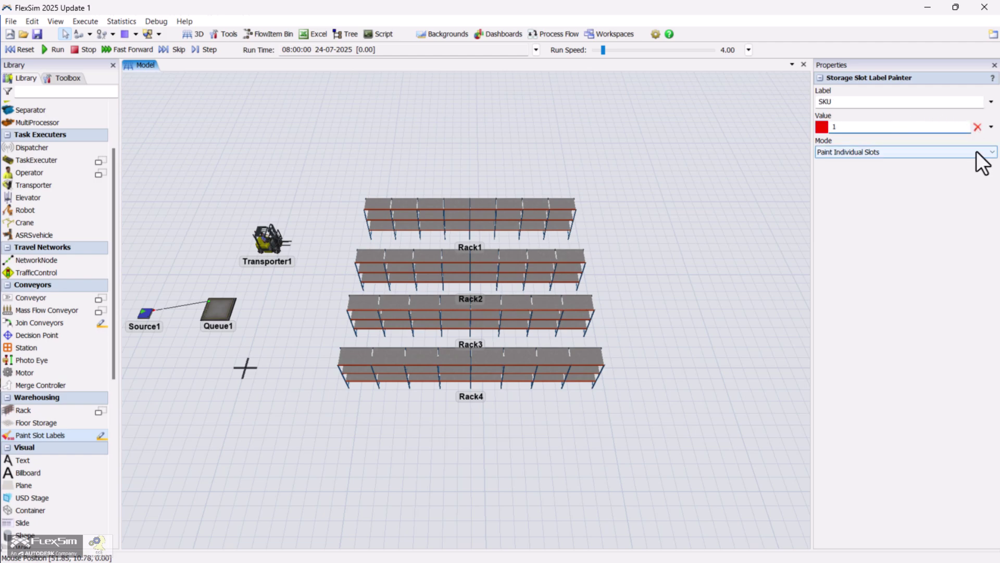
left_click(980, 153)
left_click(937, 189)
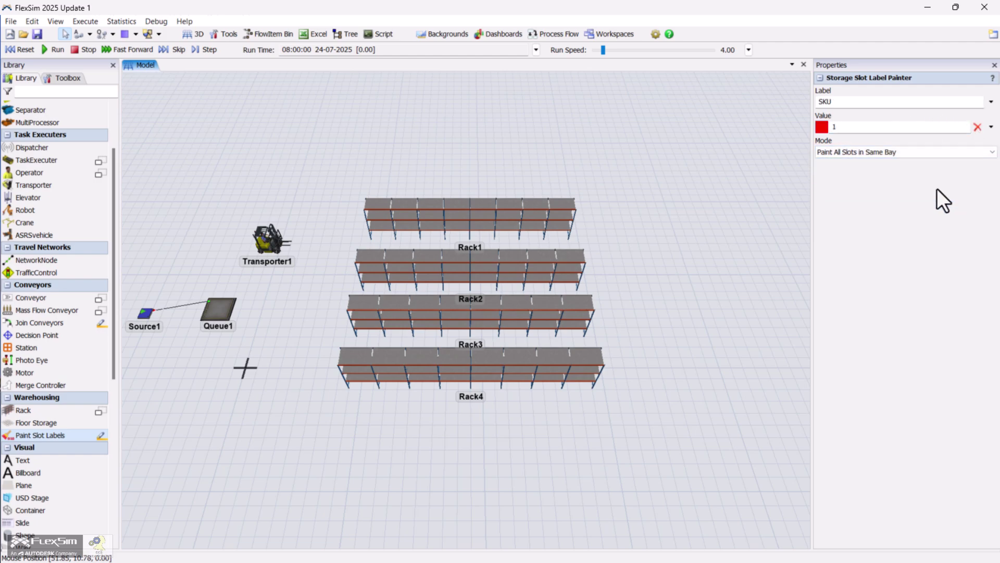
- Paint two bays in each of Rack1–Rack4 as SKU 1
left_click(375, 208)
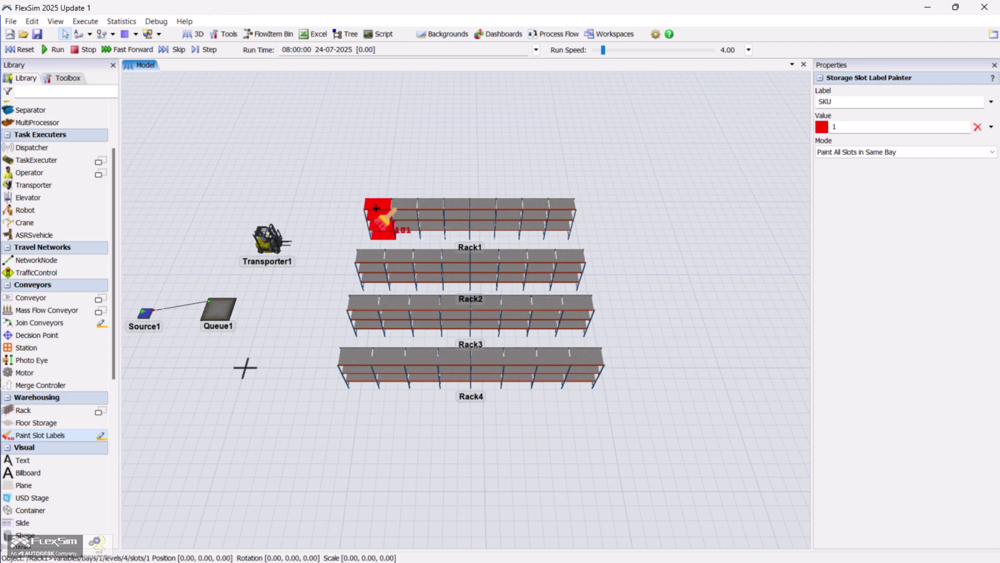
left_click(483, 215)
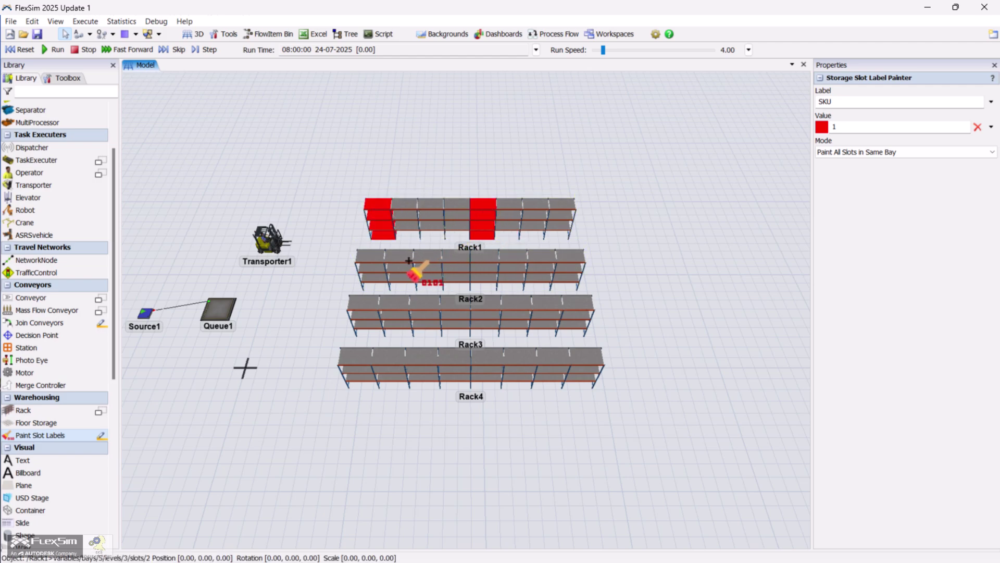
left_click(408, 262)
left_click(511, 265)
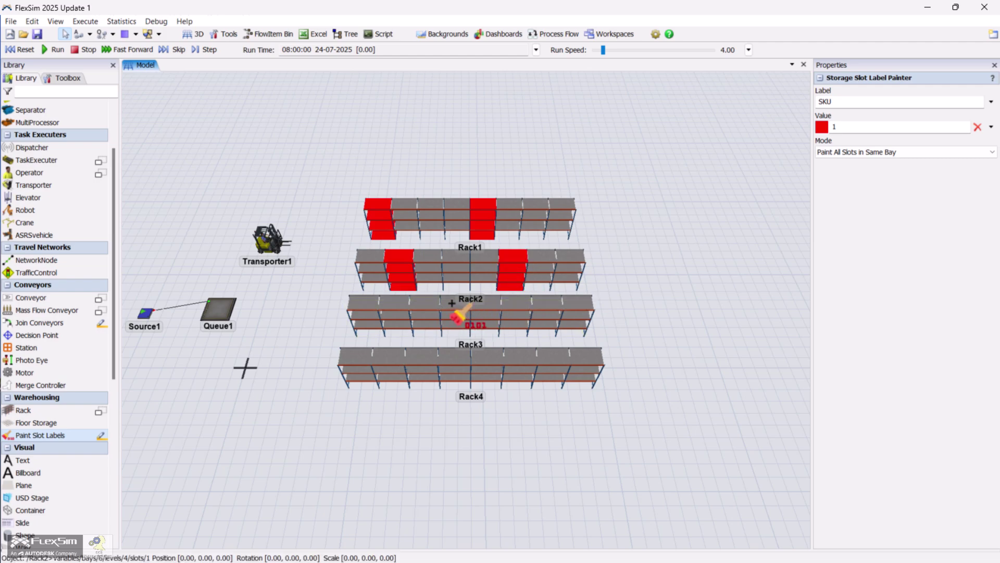
left_click(452, 303)
left_click(572, 307)
left_click(420, 358)
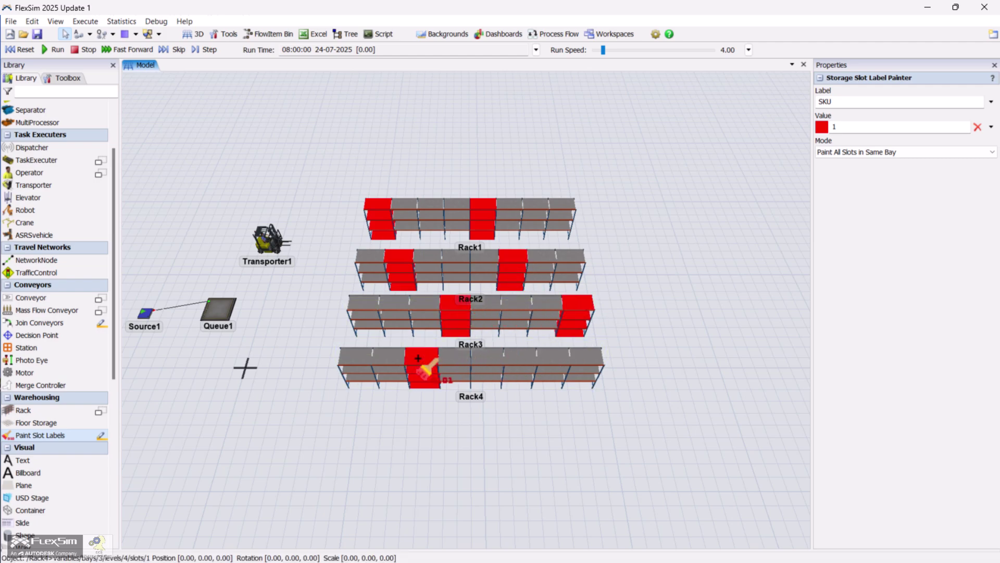
left_click(547, 364)
- Change the value to 2 and paint two bays per rack as SKU 2
double_click(877, 127)
type("2")
left_click(415, 195)
left_click(536, 205)
left_click(371, 257)
left_click(541, 257)
left_click(364, 302)
left_click(547, 303)
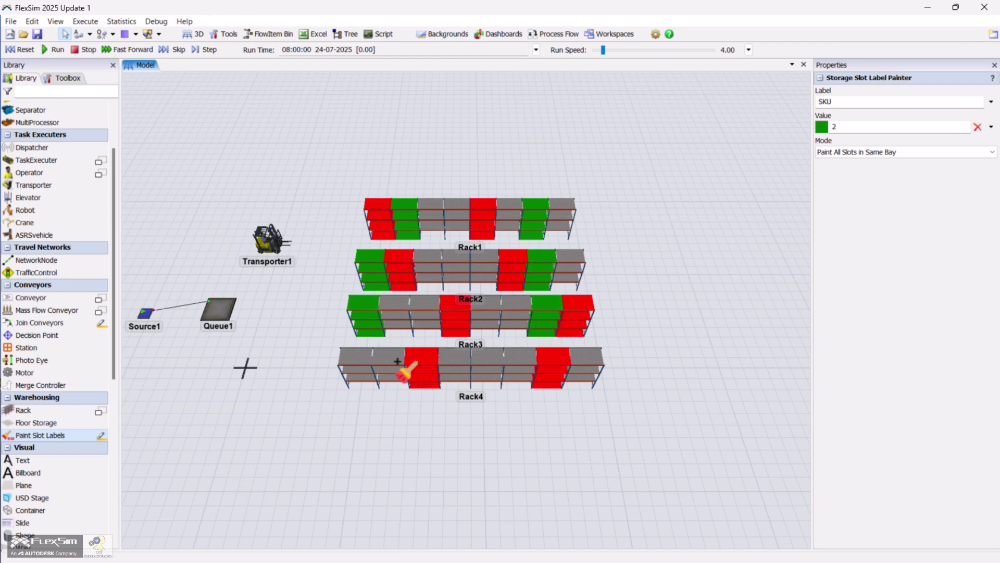
left_click(394, 365)
left_click(582, 365)
- Change the value to 3 and paint two bays per rack as SKU 3
double_click(864, 128)
type("3")
left_click(431, 217)
left_click(558, 216)
left_click(429, 270)
left_click(485, 270)
left_click(395, 314)
left_click(454, 366)
left_click(516, 314)
left_click(356, 365)
- Paint all remaining empty bays as SKU 4 and exit painting
double_click(844, 127)
type("4")
left_click(424, 308)
left_click(456, 267)
left_click(456, 215)
left_click(509, 215)
left_click(569, 264)
left_click(485, 313)
left_click_drag(488, 362, 527, 354)
key("Escape")
- Add a General Process Flow and arrange it beside the 3D model view
left_click(571, 35)
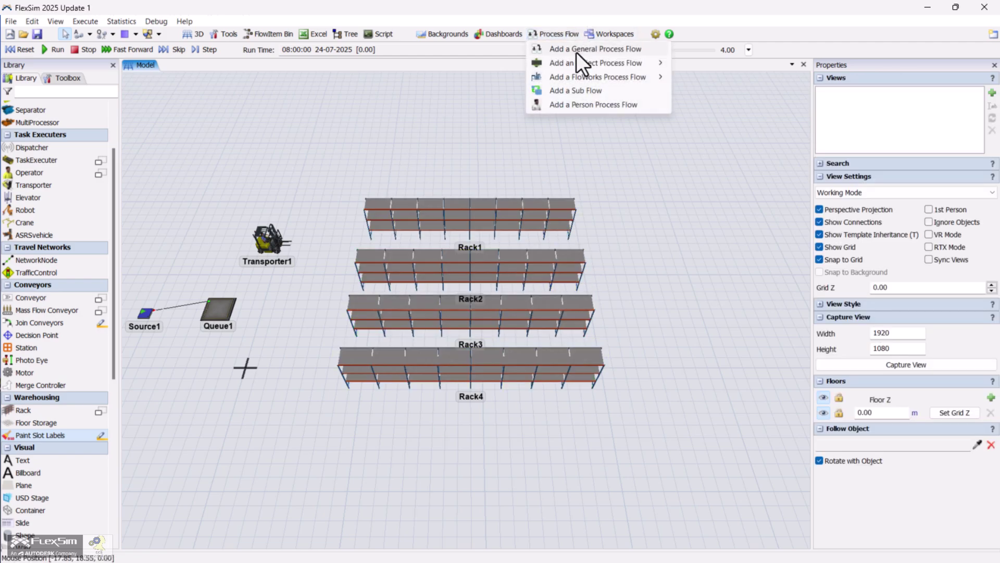
left_click(576, 52)
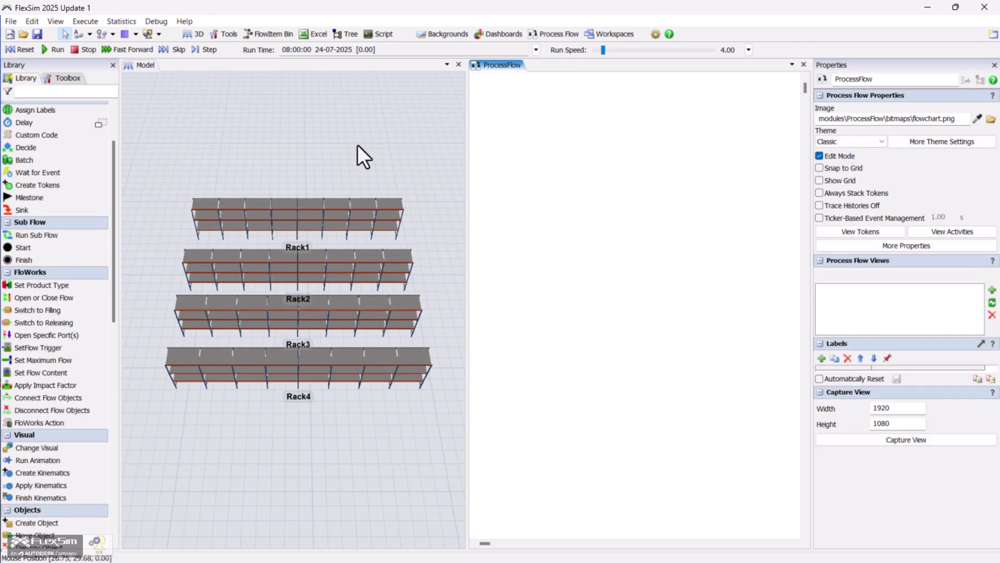
mouse_move(353, 145)
left_mouse_down()
mouse_move(419, 142)
mouse_move(439, 130)
mouse_move(354, 132)
left_mouse_up()
left_click(555, 123)
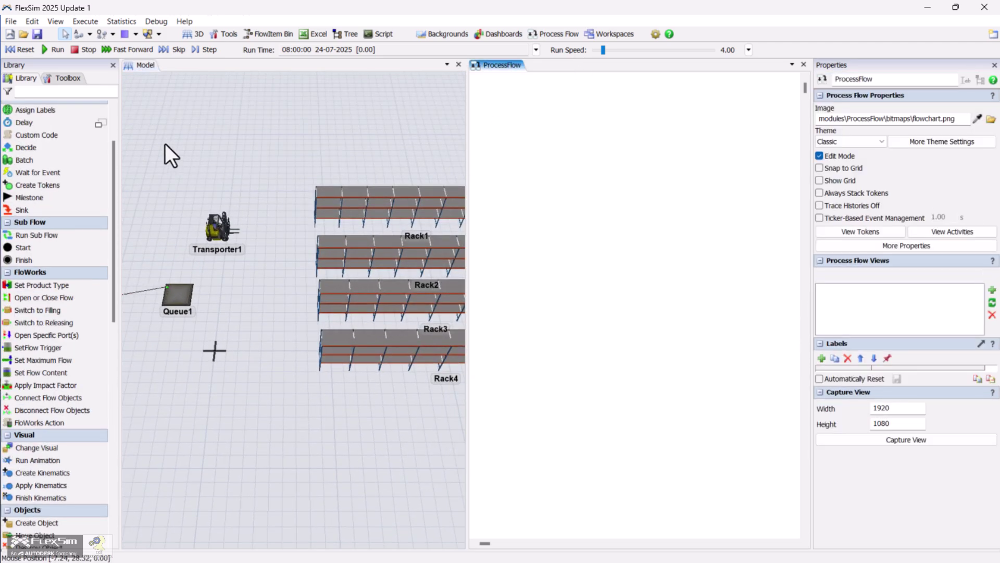
scroll(46, 145, "up", 3)
left_click_drag(50, 157, 461, 153)
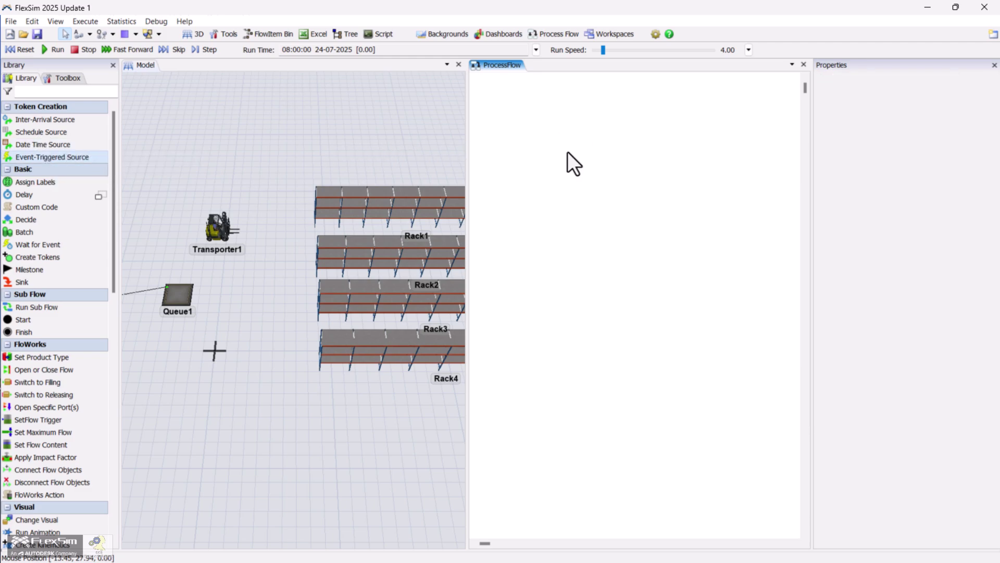
- Place an Event-Triggered Source on Queue1 On Entry, assigning the entering item to label Box
left_click_drag(568, 152, 573, 149)
left_click(186, 298)
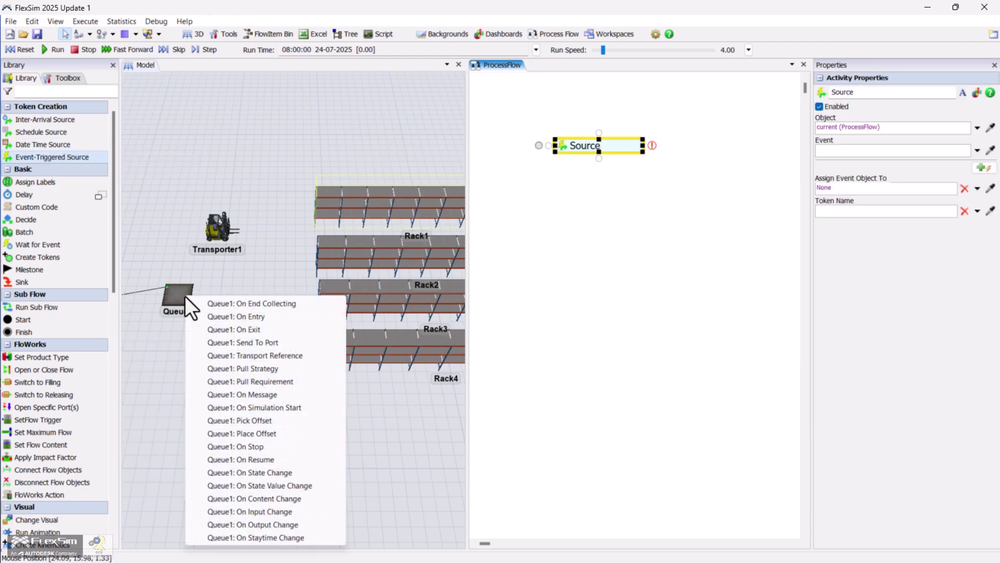
left_click(280, 317)
double_click(561, 147)
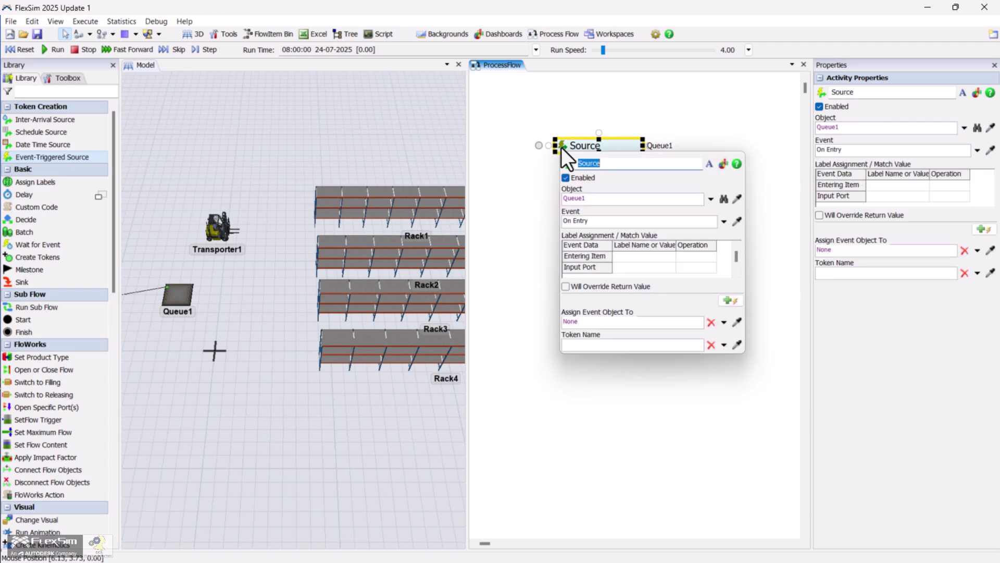
left_click(630, 259)
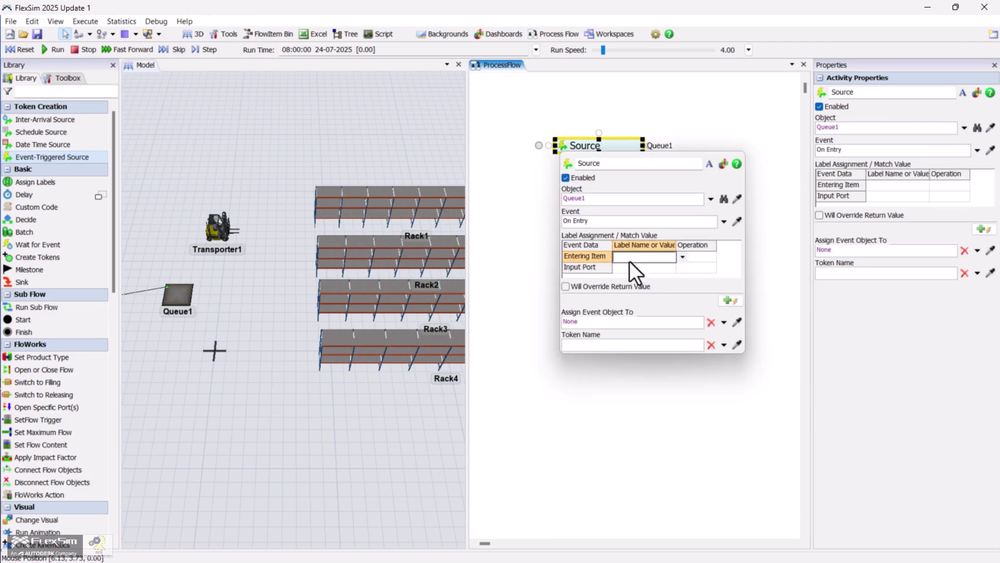
type("Box")
left_click(698, 258)
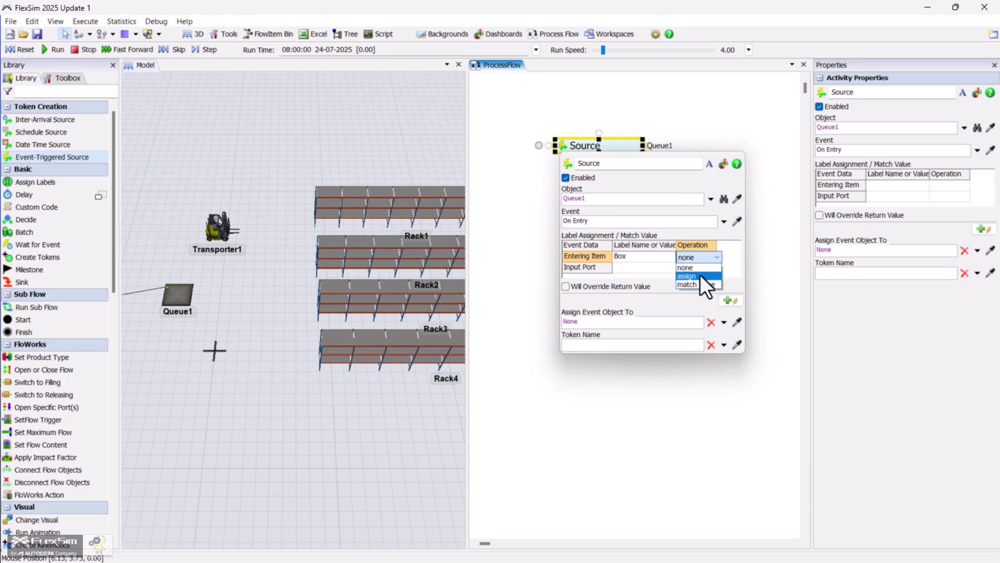
left_click(700, 276)
left_click(520, 197)
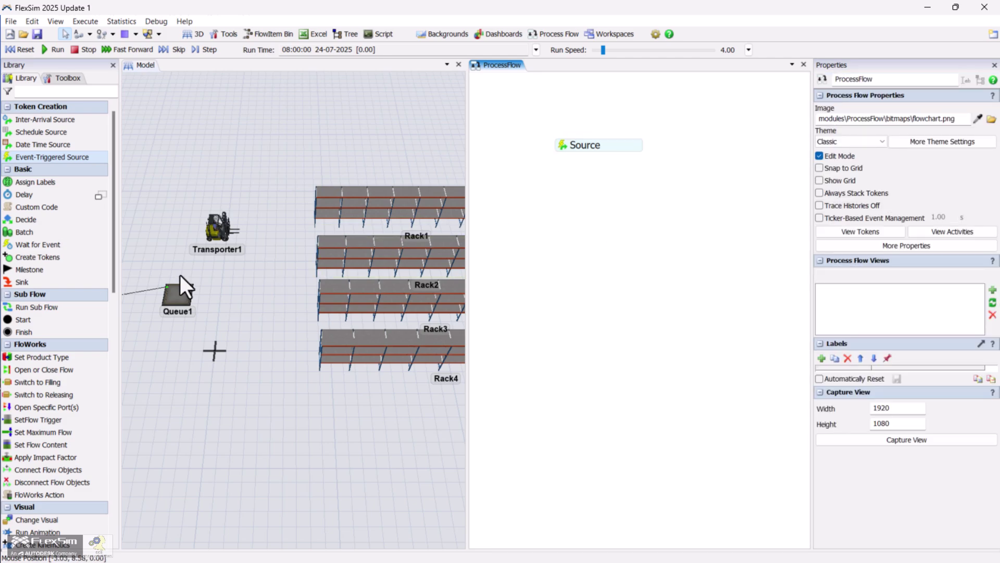
- Add an Acquire Resource with a new ForkLift resource and stack it under the Source
scroll(71, 250, "down", 4)
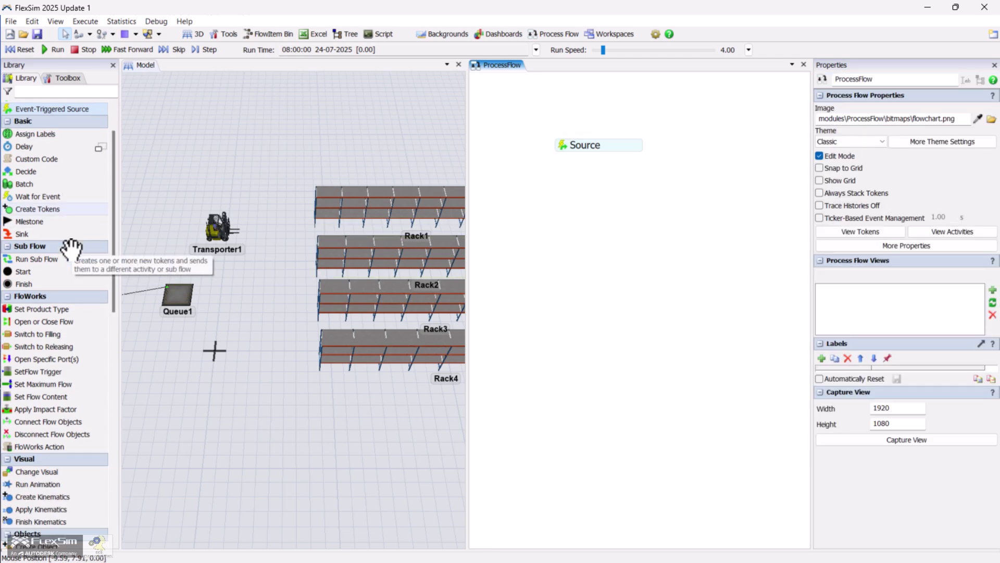
scroll(72, 250, "down", 9)
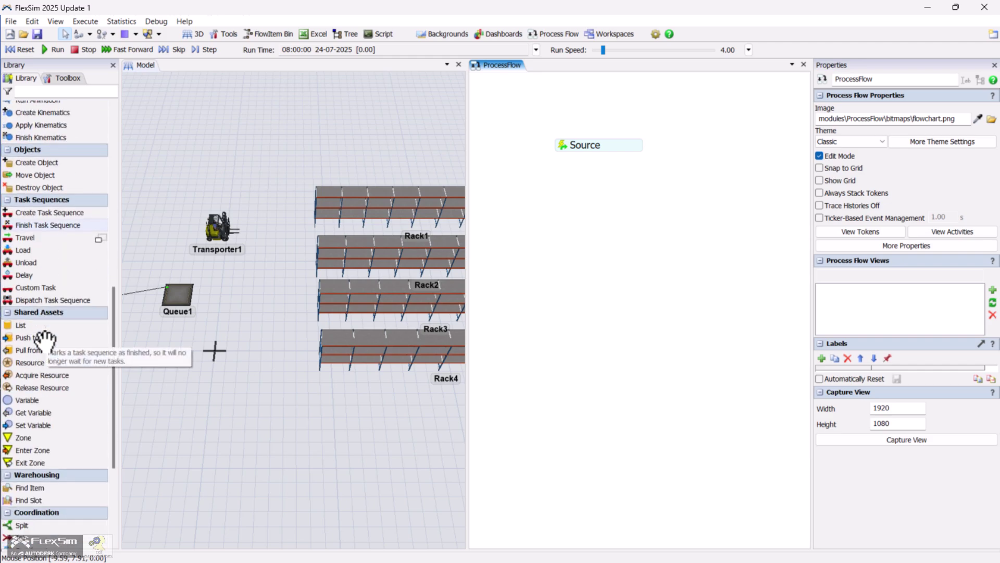
left_click_drag(42, 327, 636, 180)
left_click(658, 167)
left_click(706, 165)
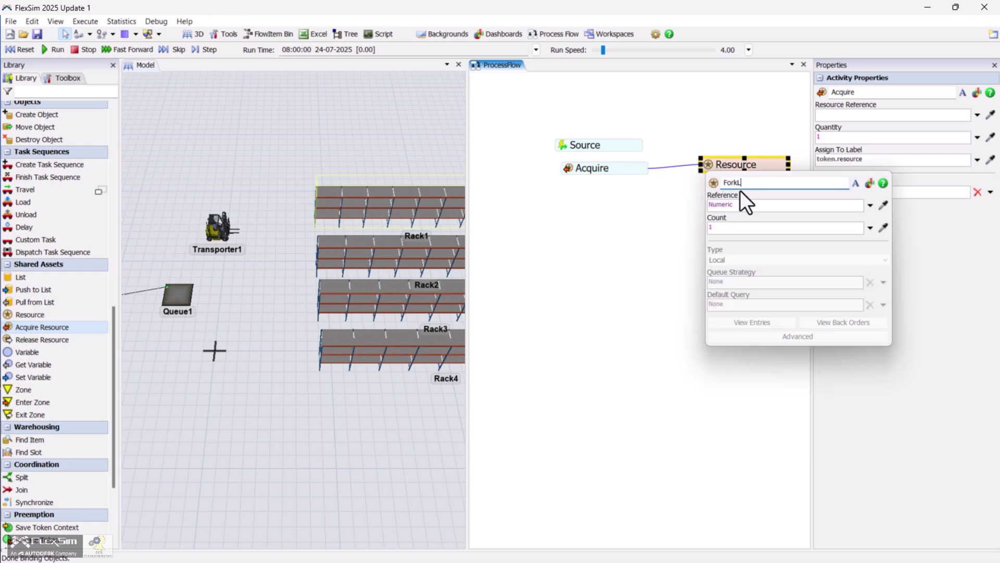
left_click(682, 200)
left_click_drag(631, 167, 628, 158)
- Set the ForkLift resource's Reference to Transporter1 using the eyedropper
left_click(563, 160)
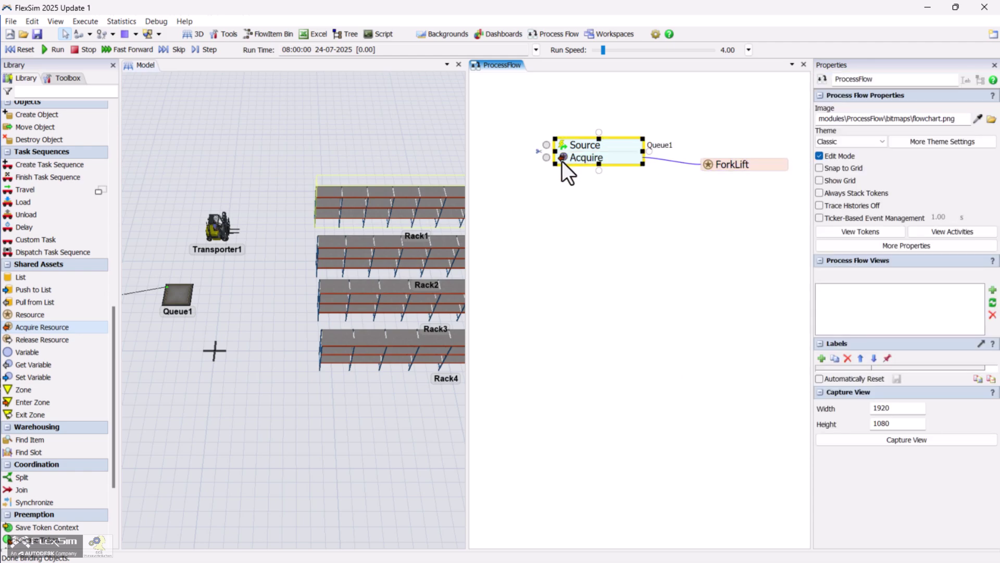
left_click(708, 164)
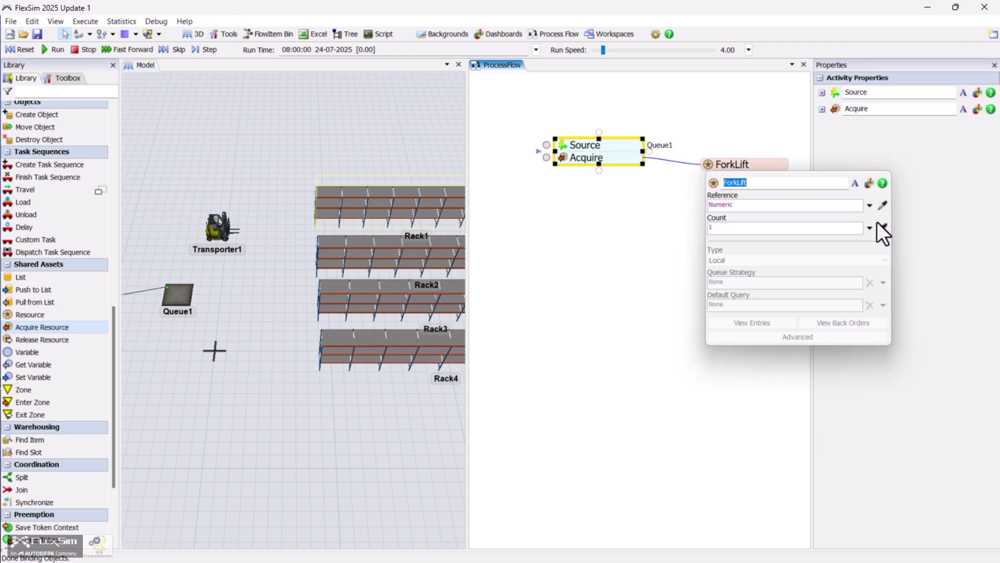
left_click(881, 205)
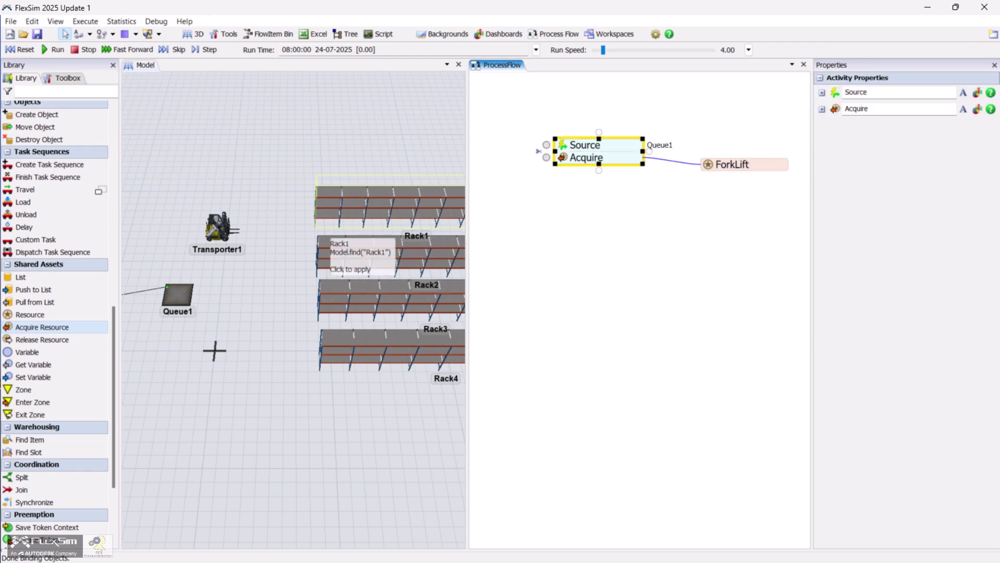
left_click(222, 230)
left_click(562, 158)
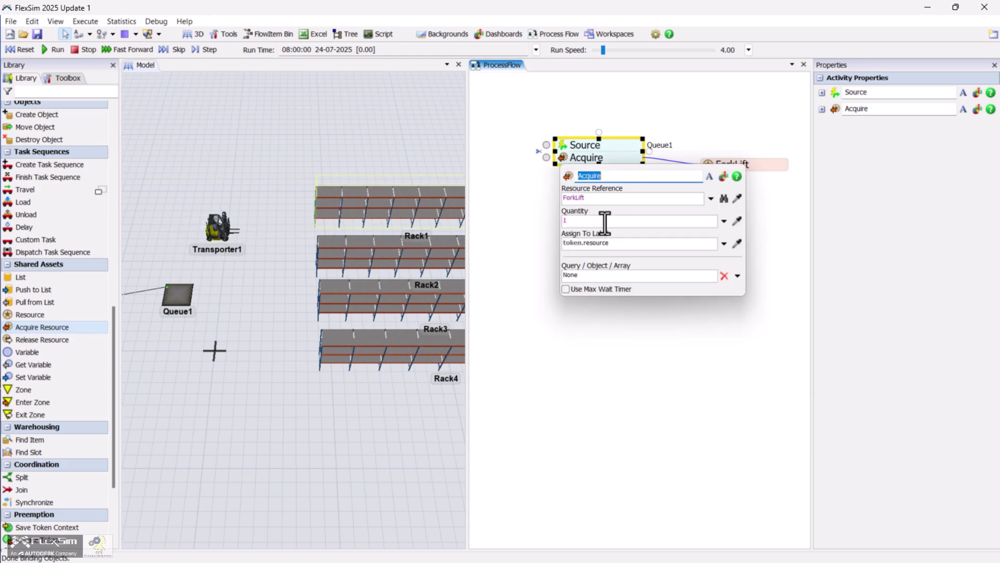
left_click_drag(612, 239, 580, 238)
- Add a Load activity stacked beneath the Source and Acquire
left_click(521, 214)
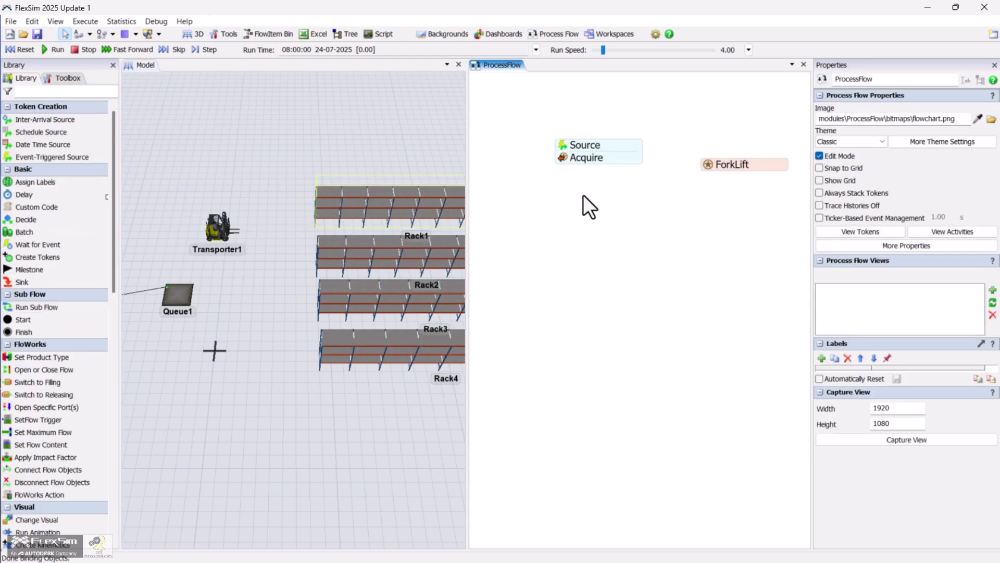
double_click(597, 199)
left_click(693, 288)
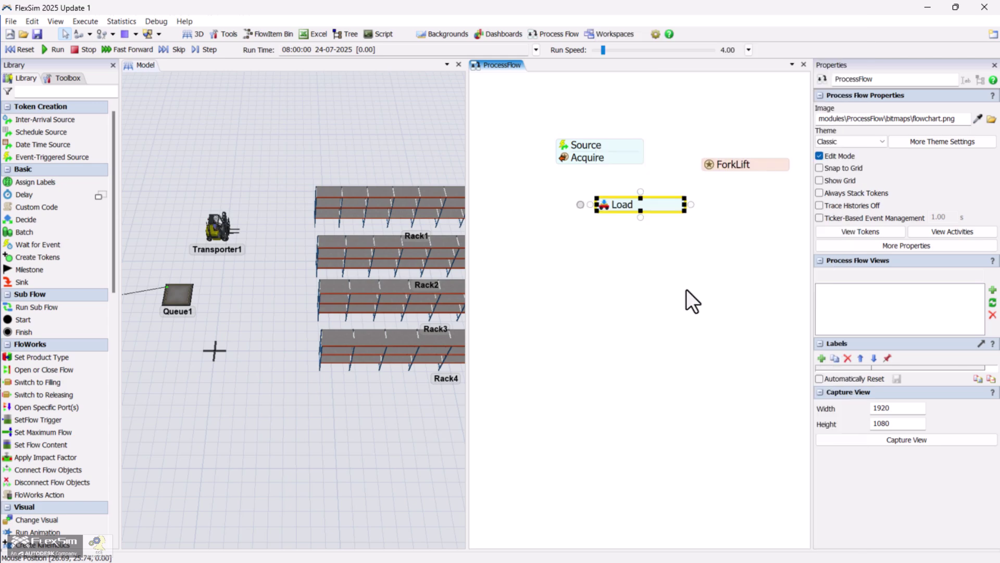
left_click_drag(658, 202, 615, 173)
- Set the Load's Executer to token.resource and its Item to token.Box
left_click(565, 171)
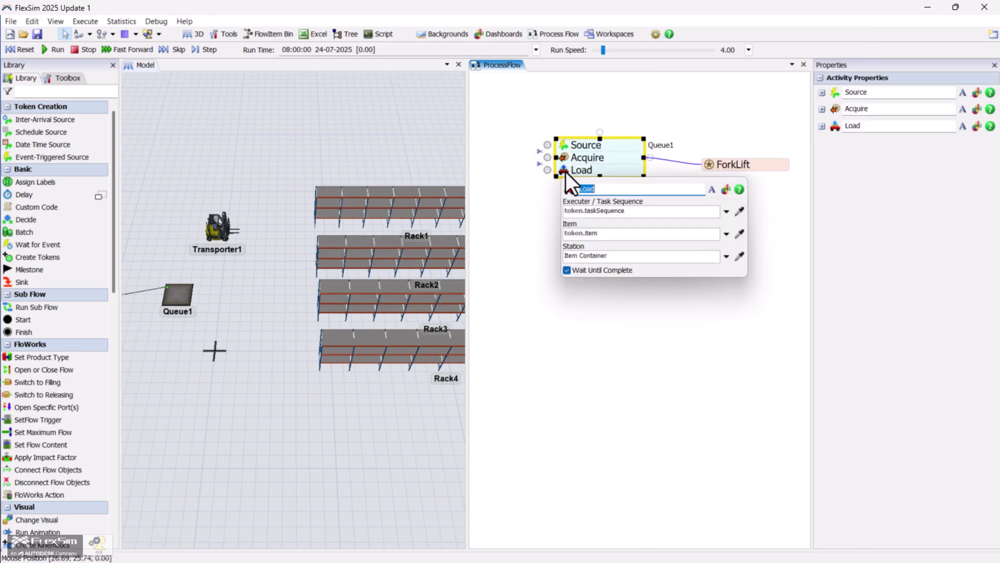
left_click(724, 212)
mouse_move(683, 255)
left_click(779, 265)
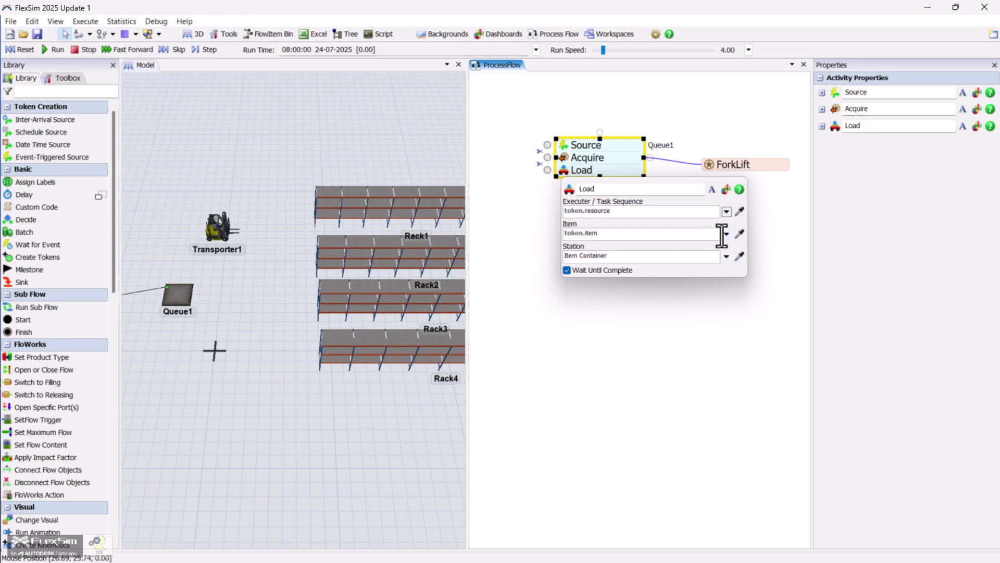
left_click(726, 234)
mouse_move(686, 274)
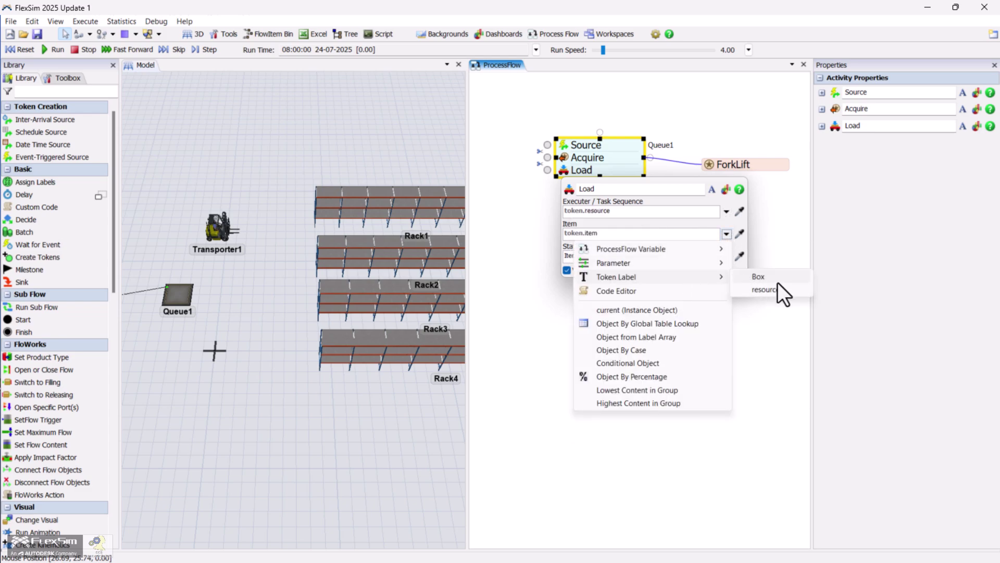
left_click(776, 276)
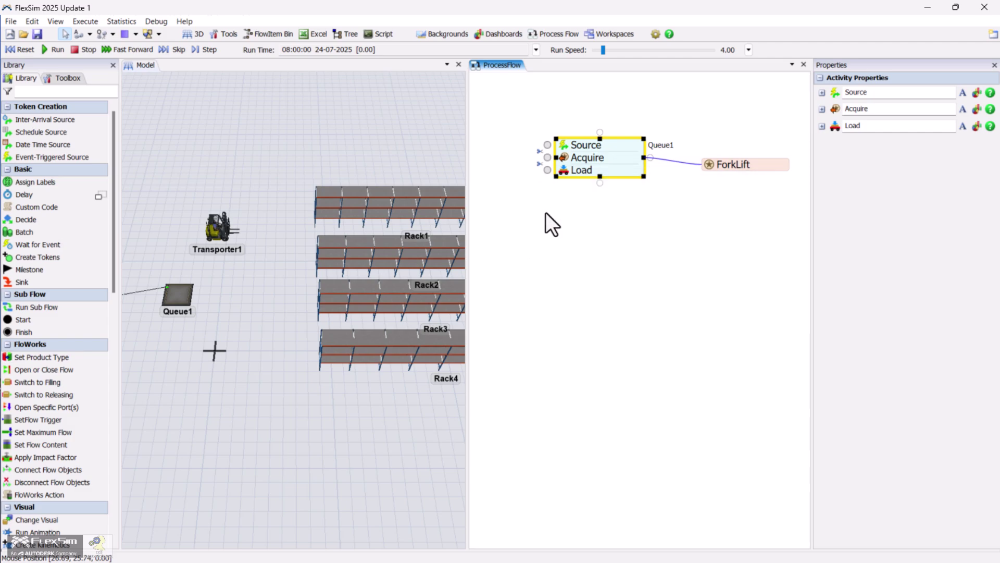
left_click(552, 223)
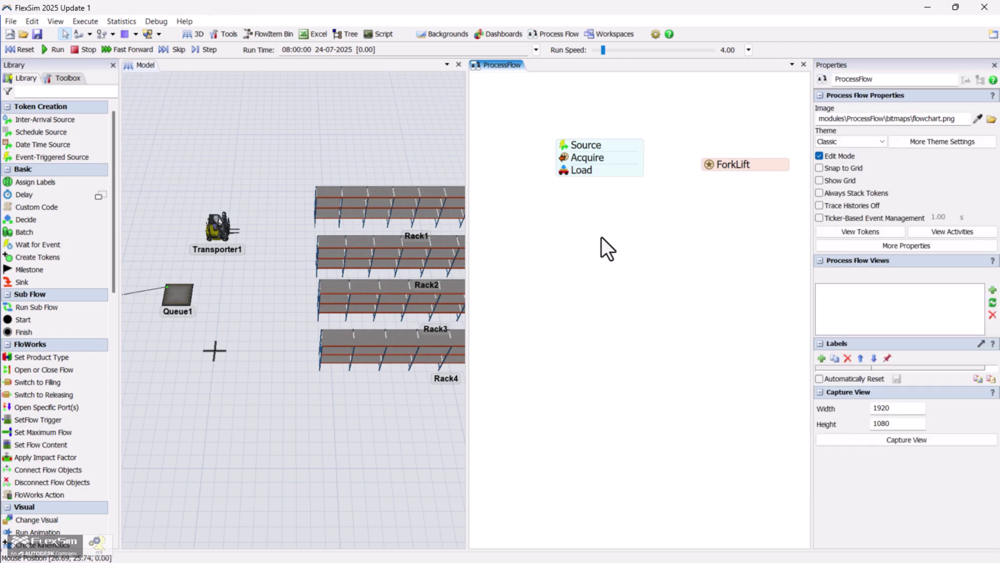
- Add a Find Slot activity from Warehousing below the Source, Acquire, Load stack
left_click_drag(112, 172, 95, 383)
left_click_drag(54, 416, 566, 237)
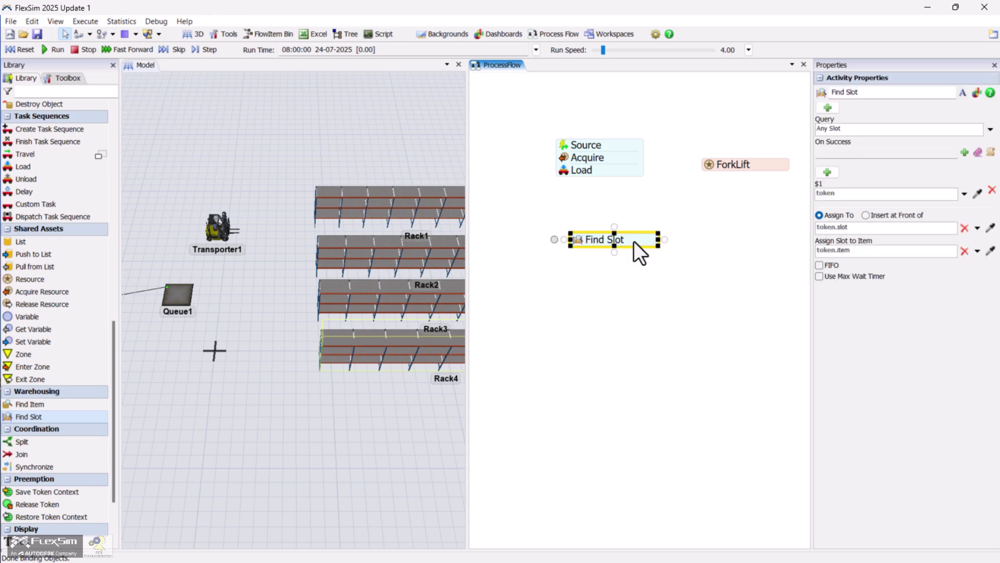
left_click_drag(633, 241, 617, 234)
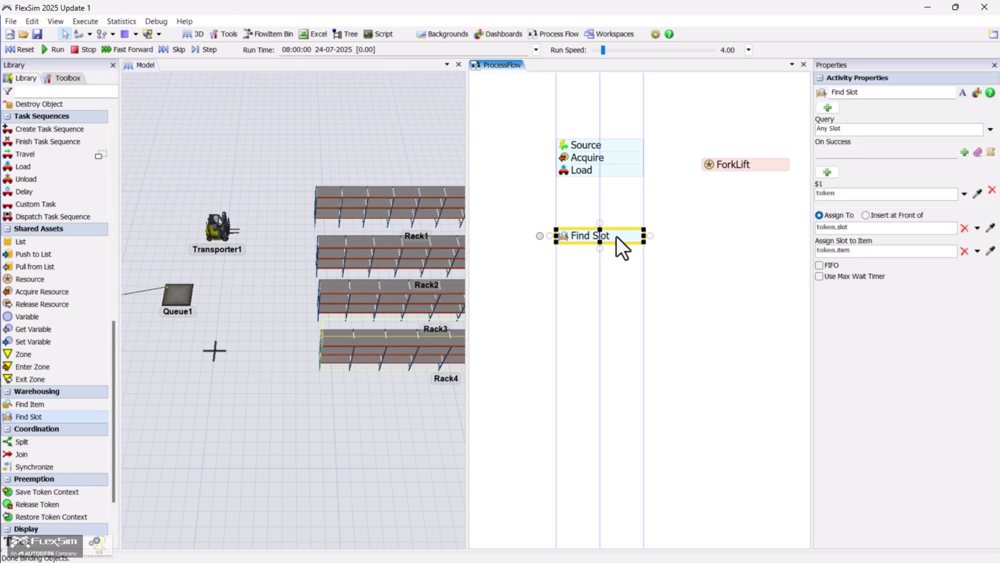
double_click(561, 239)
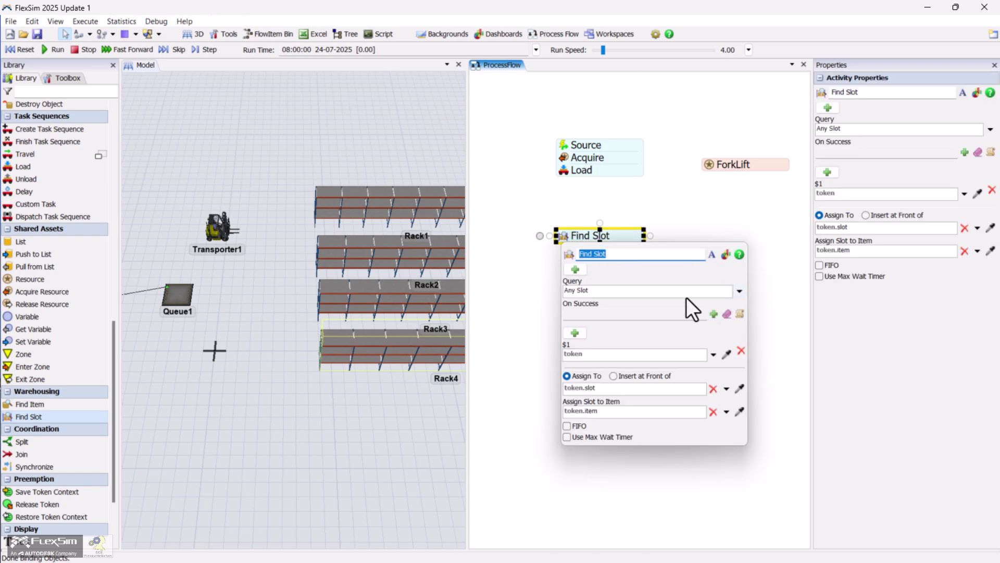
- Set the Find Slot query to WHERE SKU == $1.Box.Type
left_click(740, 292)
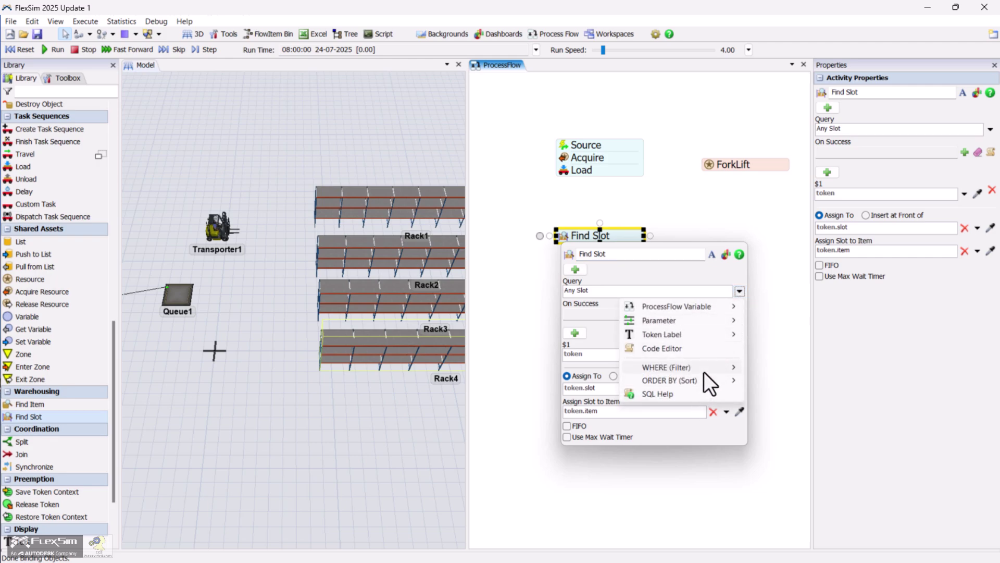
mouse_move(705, 371)
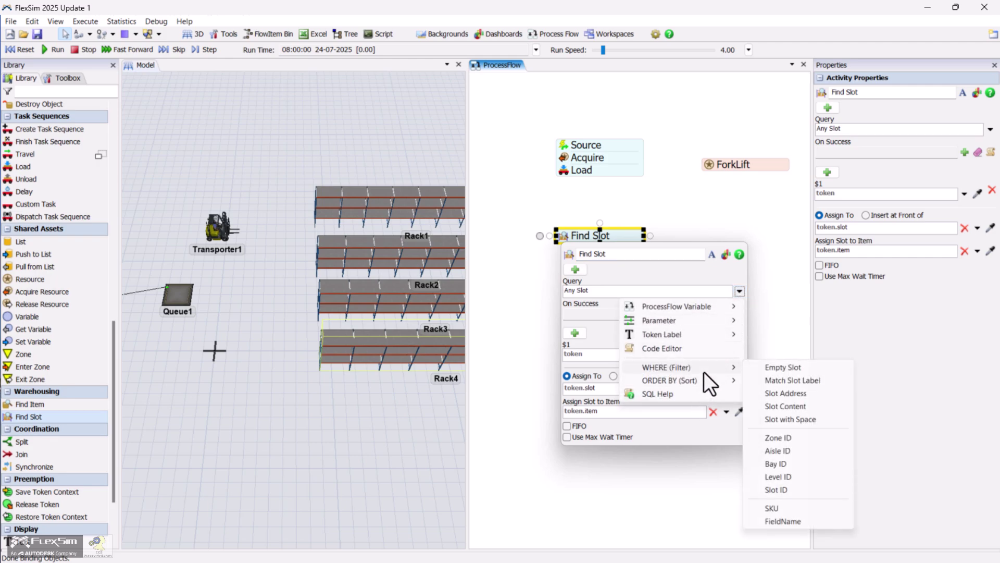
left_click(791, 511)
left_click_drag(617, 290, 602, 290)
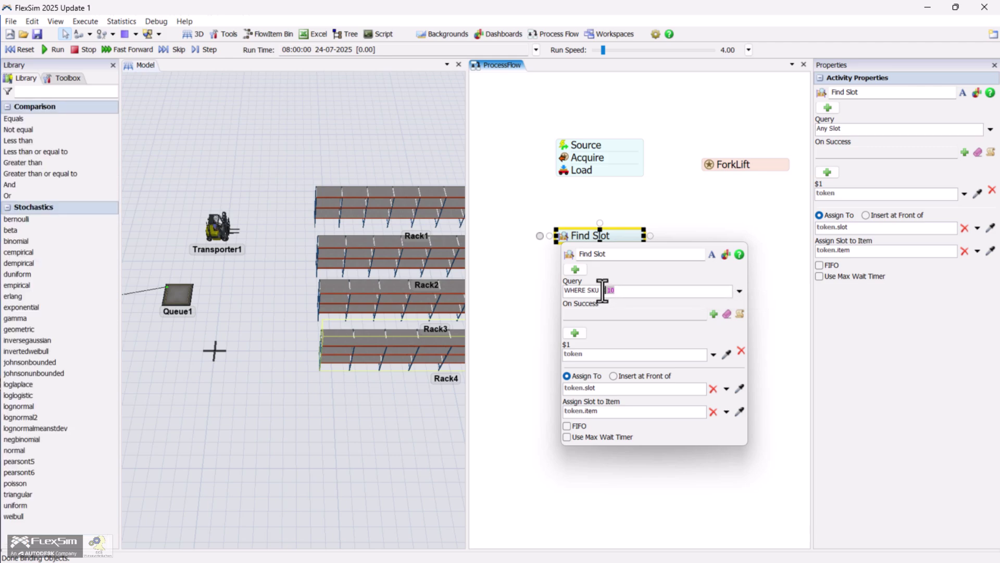
type("== $")
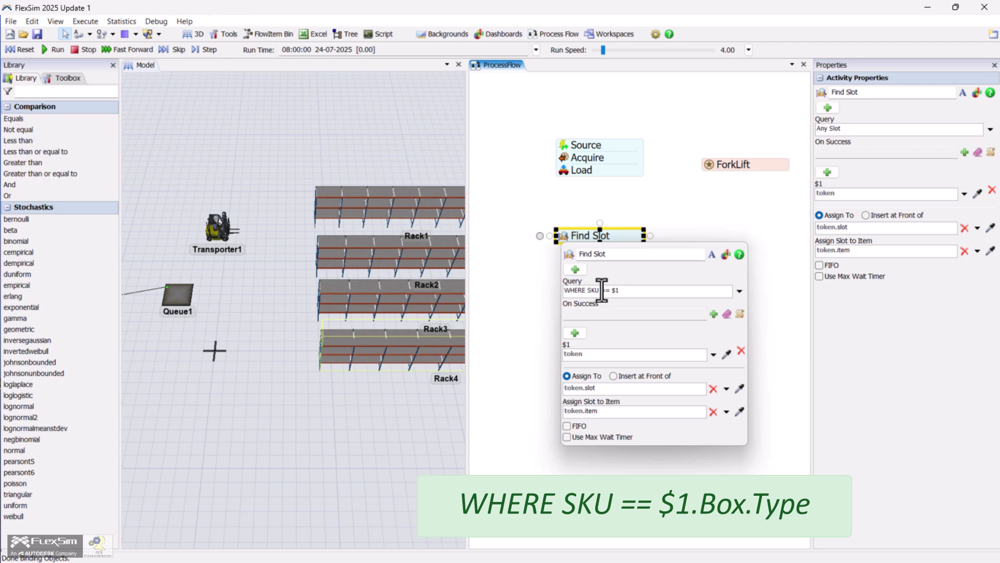
type("1.Box")
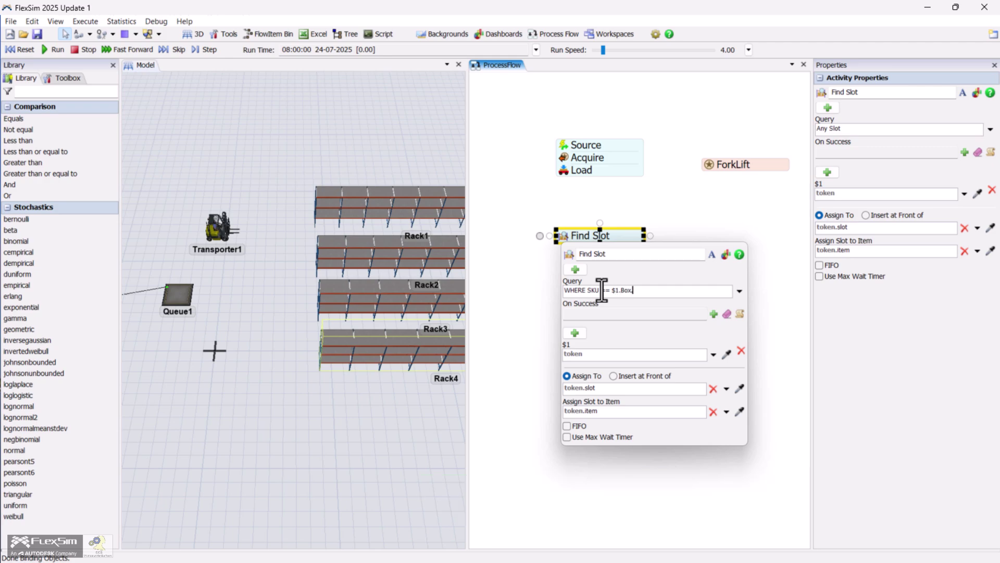
type(".Type")
- Set Assign Slot to Item to token.Box
double_click(591, 411)
type("Box")
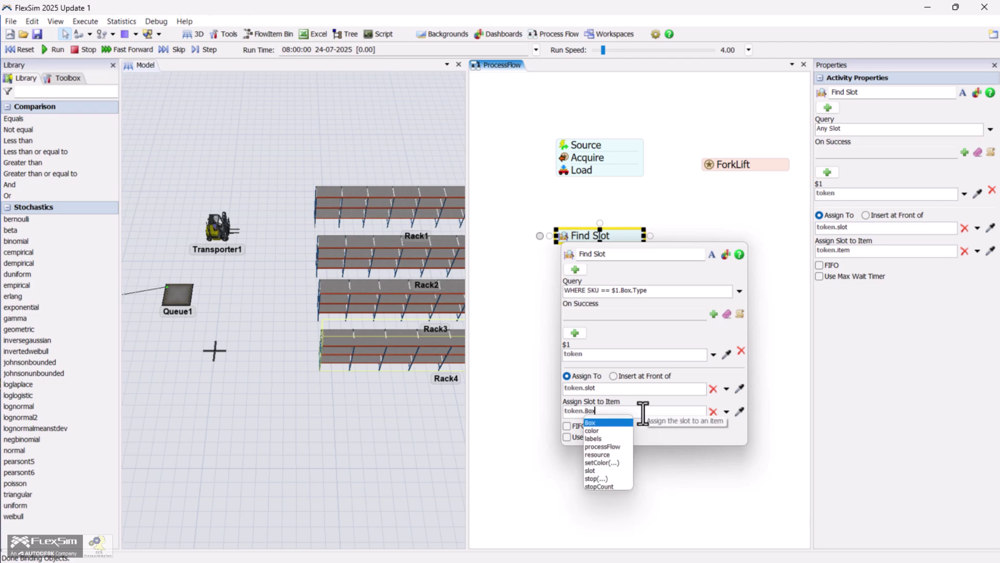
key("Return")
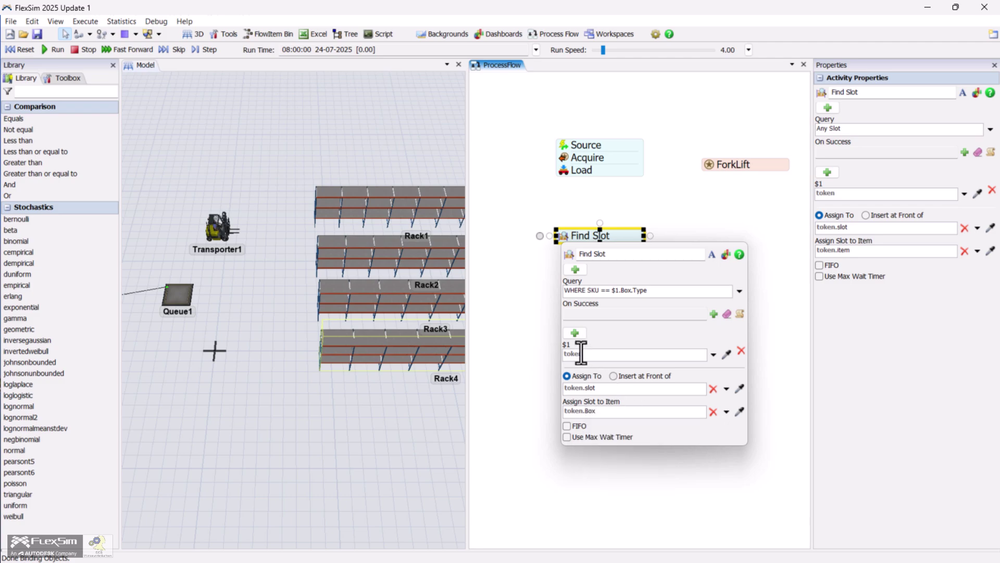
left_click(662, 198)
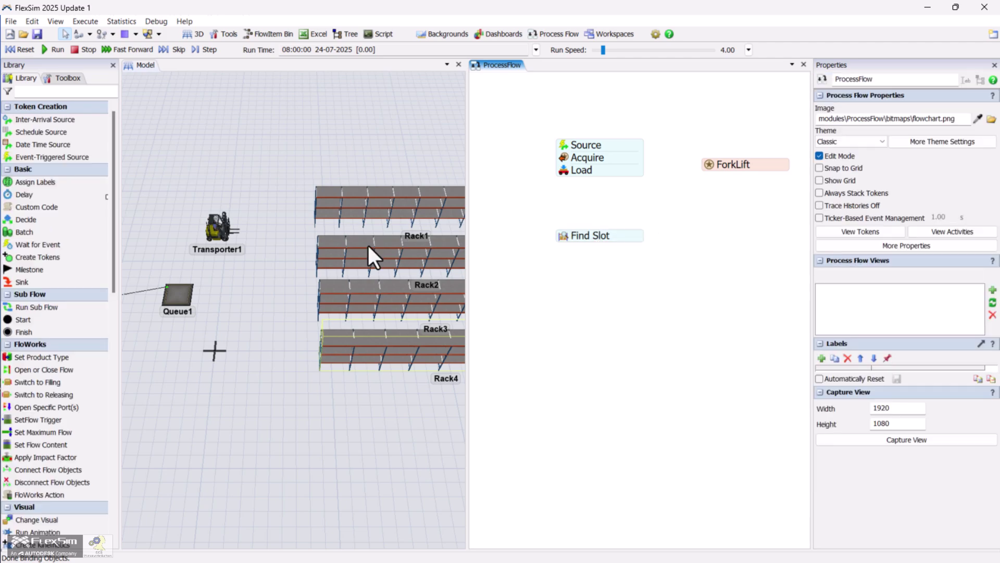
- Add an Assign Labels activity and attach it beneath Find Slot
left_click(24, 180)
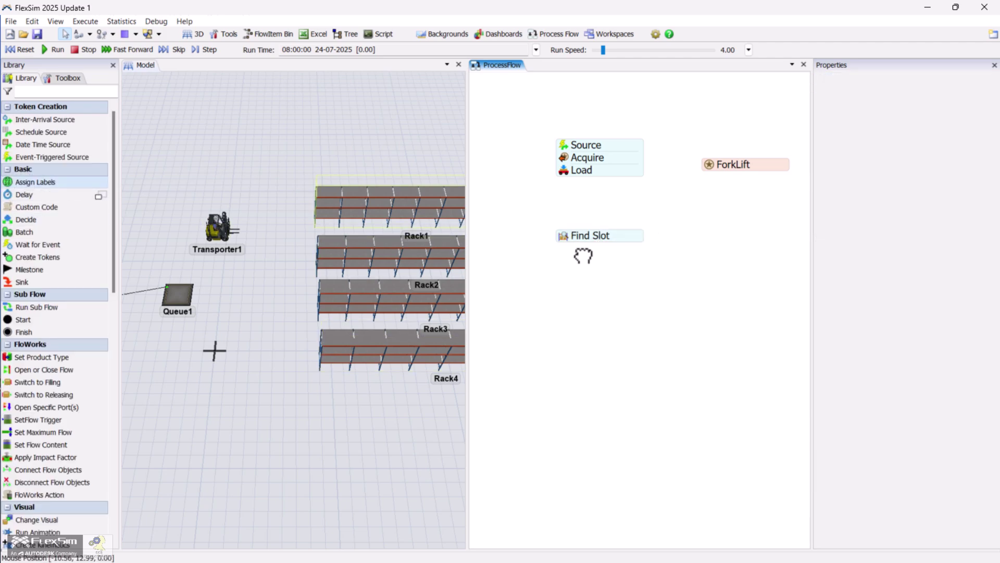
left_click(641, 273)
left_click_drag(657, 261, 630, 252)
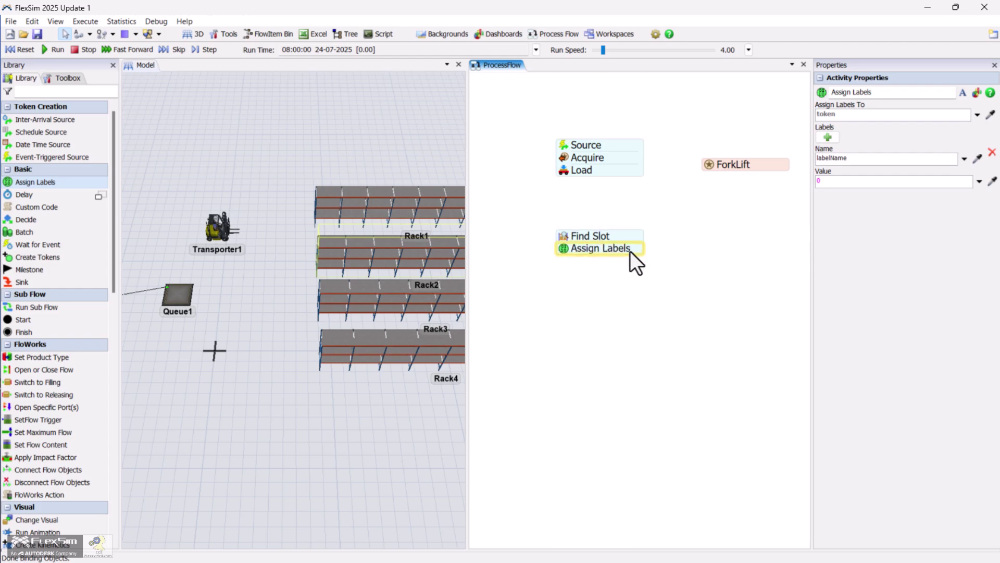
double_click(561, 247)
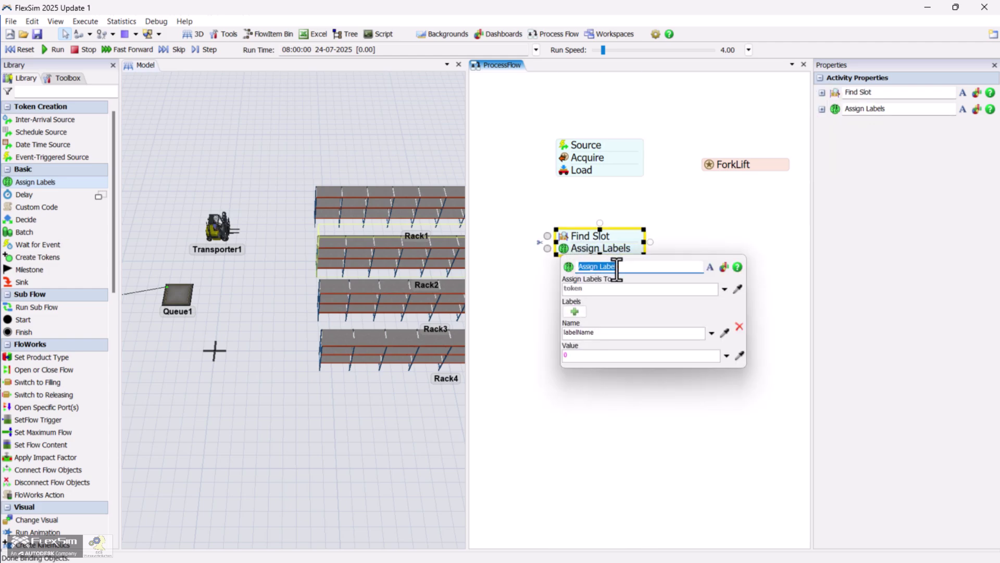
- Define a label named Rack with value token.slot.as(Storage.Slot).storageObject
left_click(588, 334)
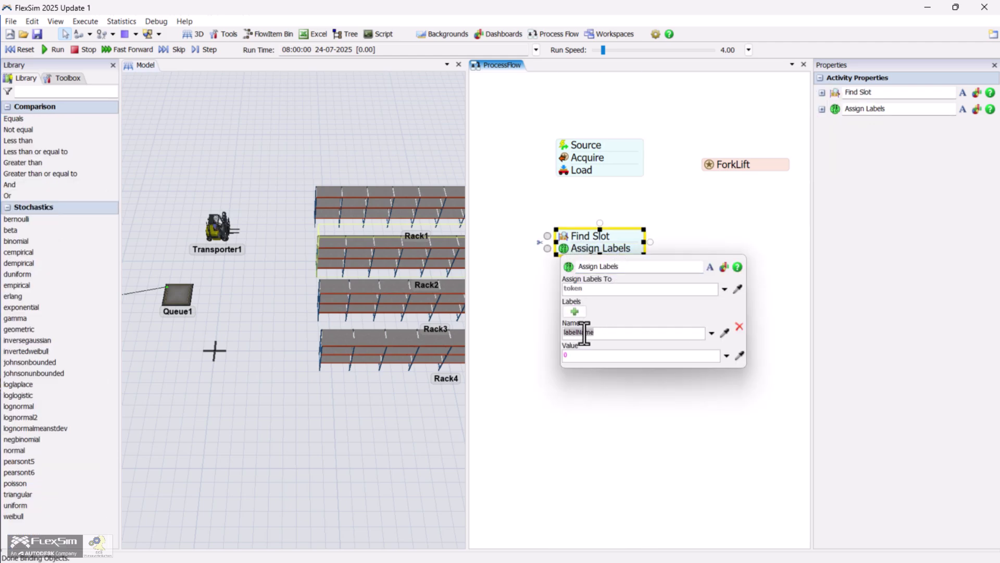
type("Rack")
left_click(642, 354)
type("token.s")
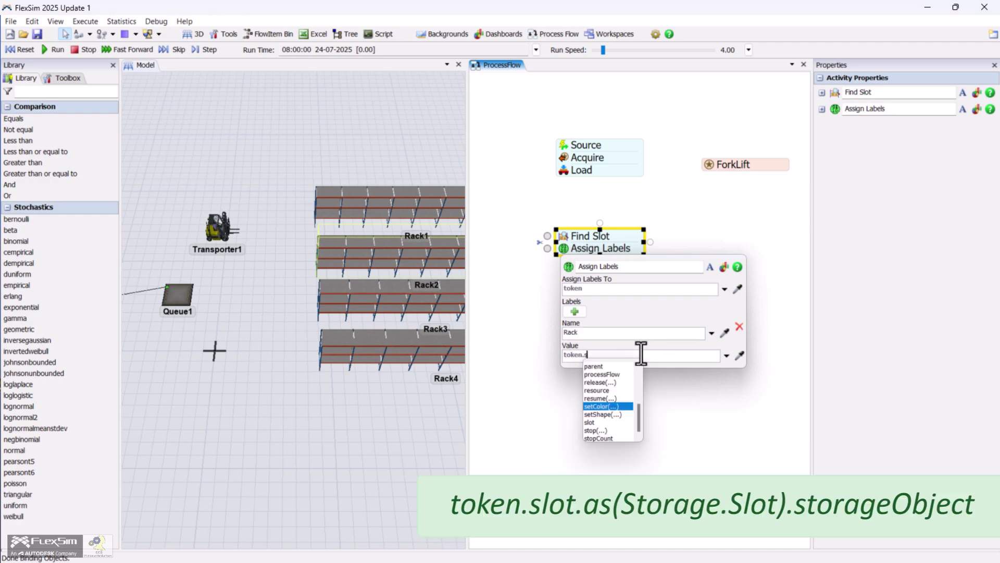
type("lot")
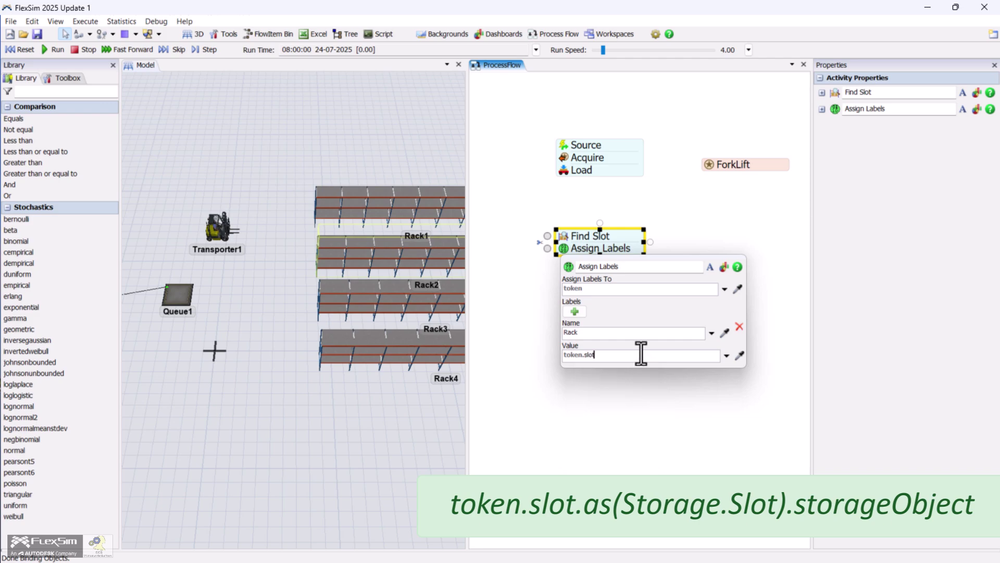
type(".as")
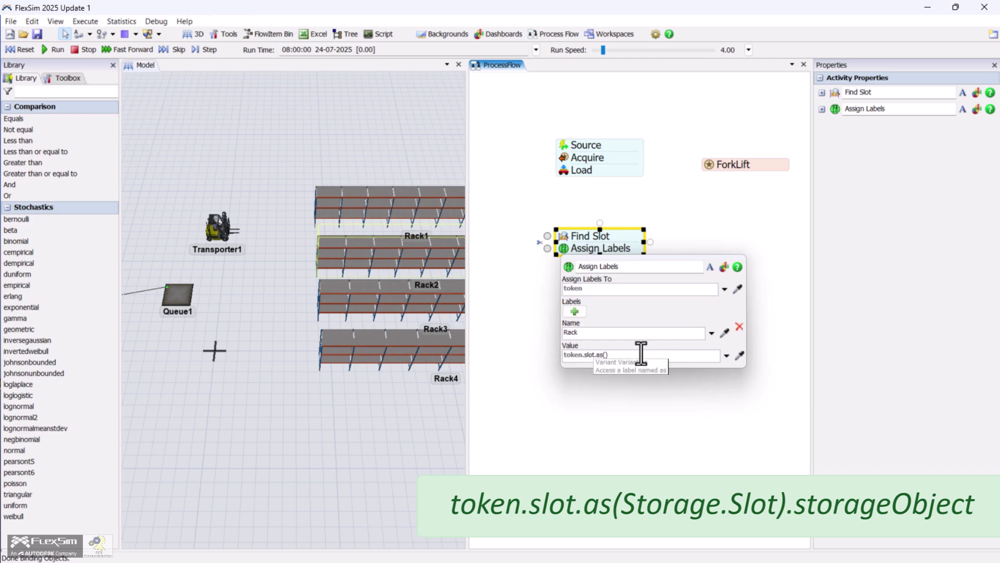
type("(Storage")
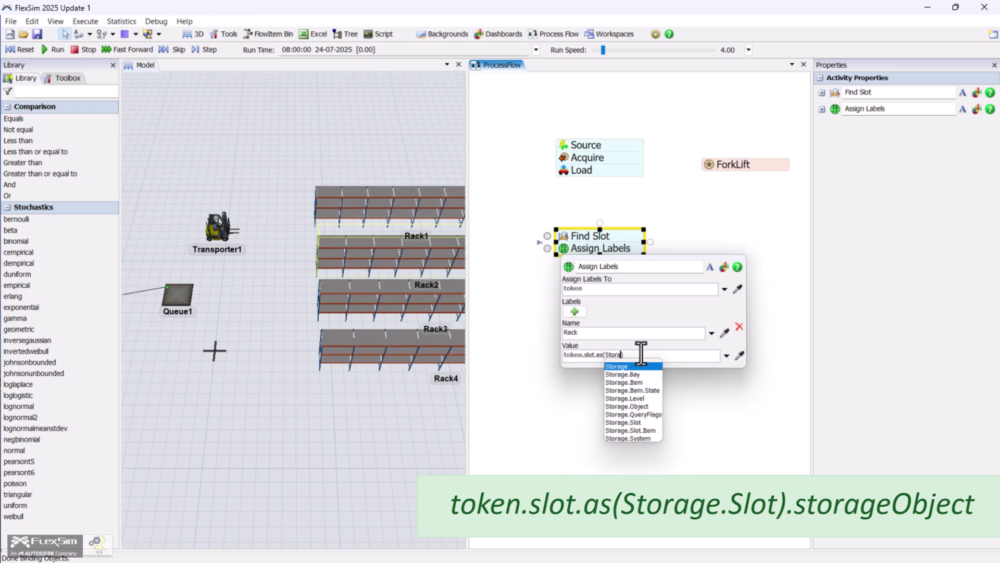
type(".Slo")
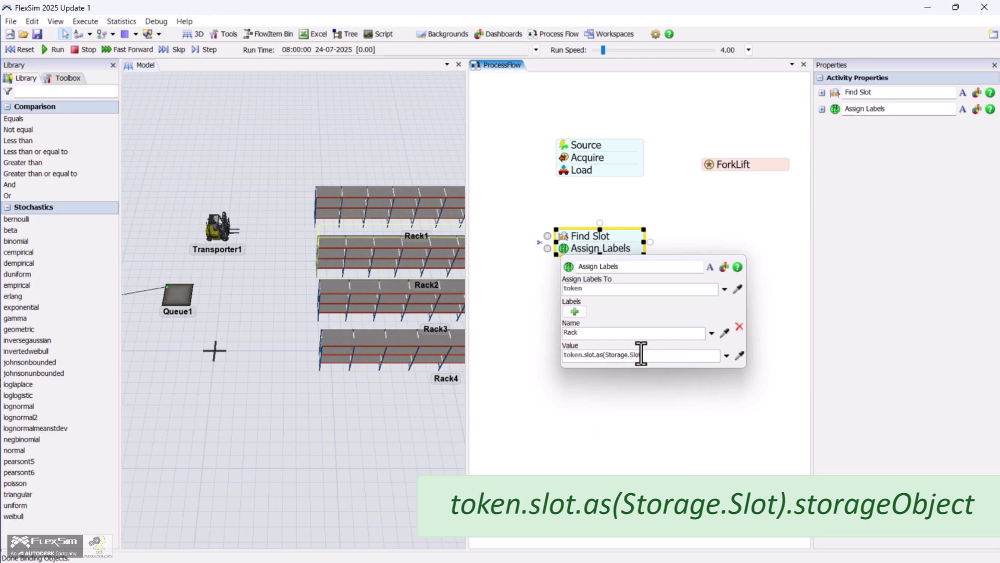
type("t).storageObject")
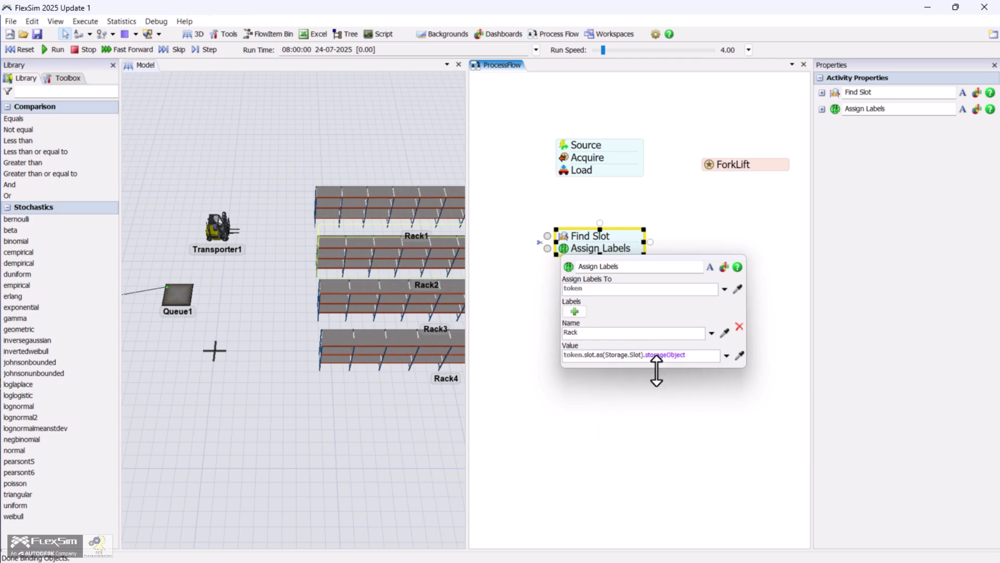
- Add a separate Unload activity to the flow below Assign Labels
left_click(664, 404)
left_click(576, 301)
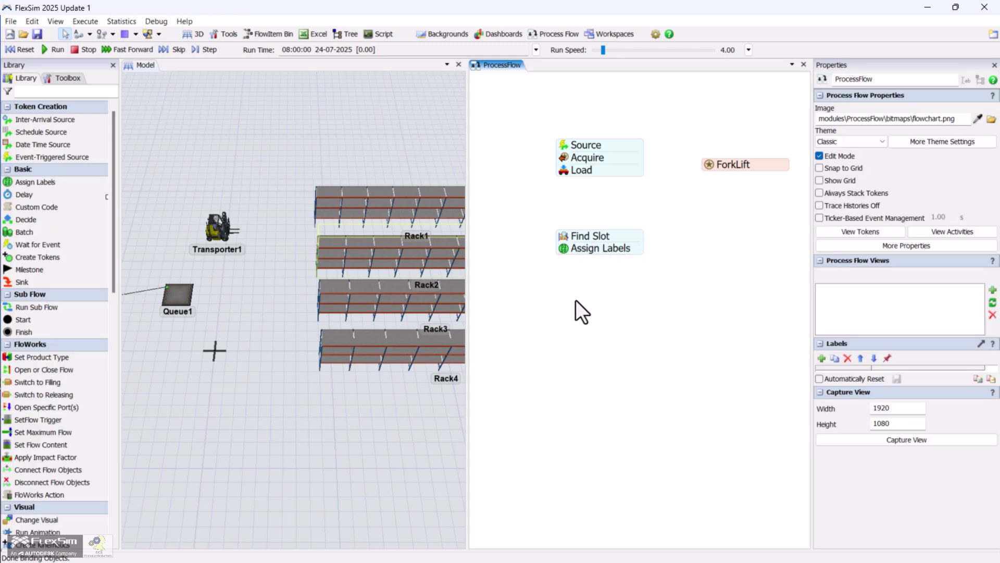
double_click(576, 299)
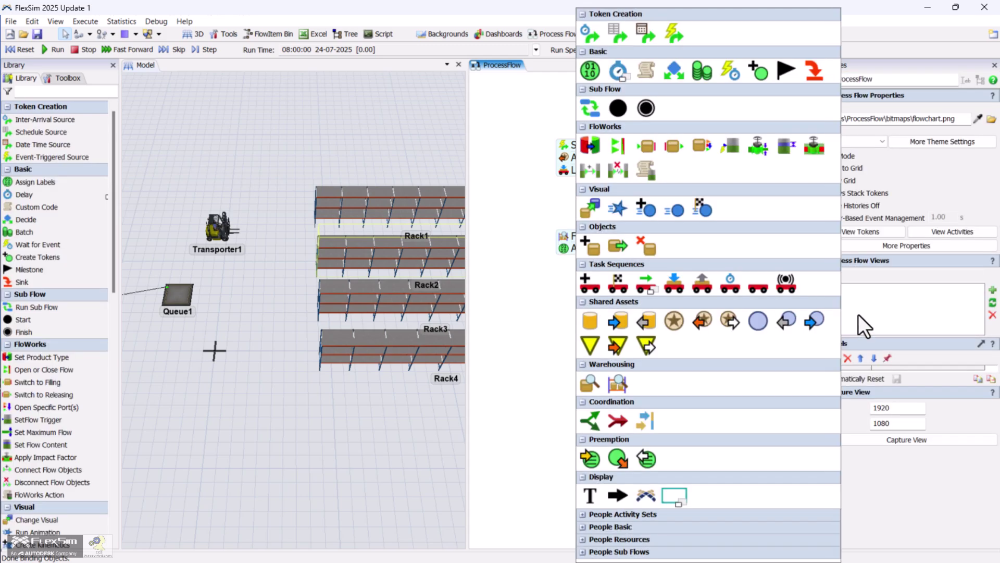
left_click(703, 285)
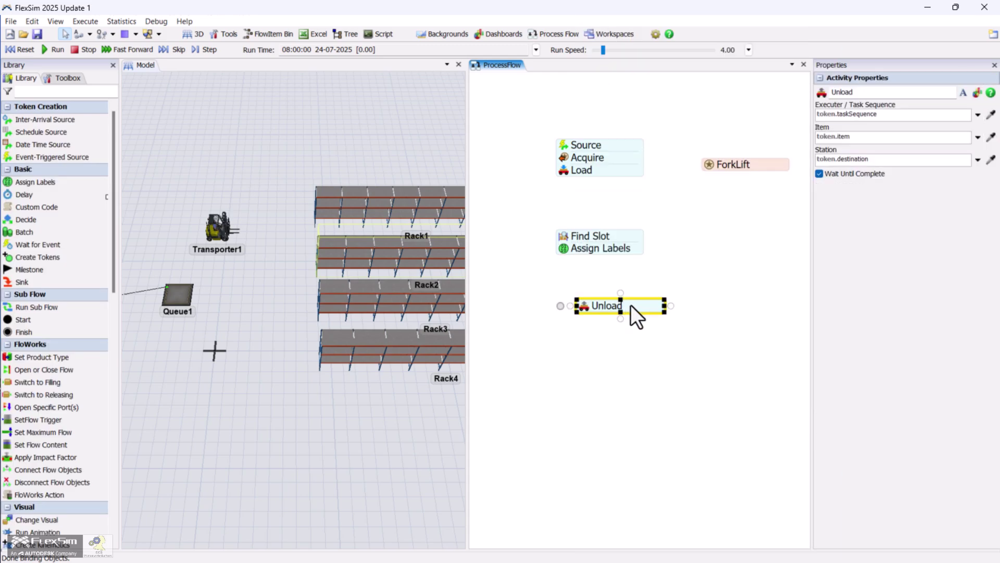
double_click(568, 307)
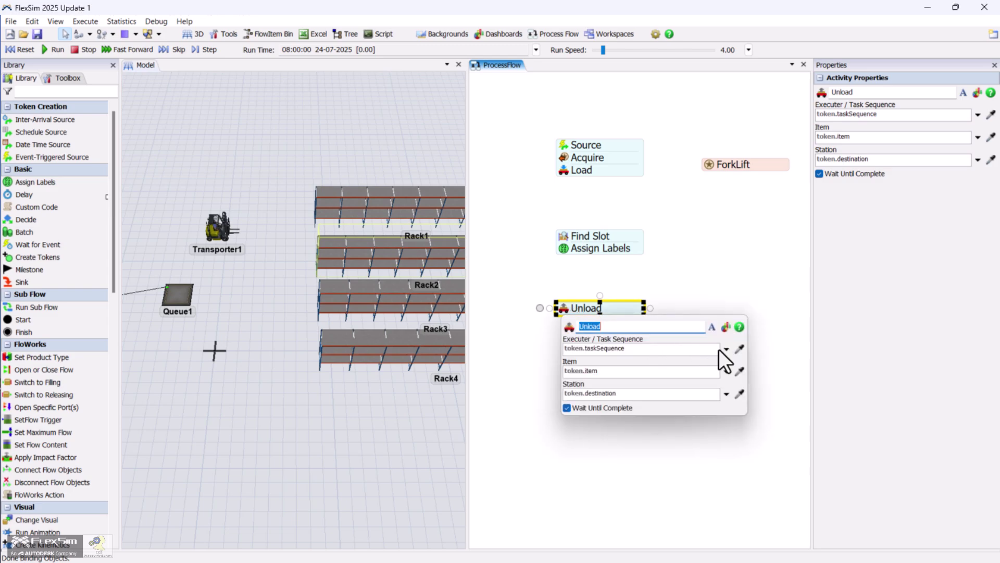
- Set the Unload Executer to token.resource, Item to token.Box, and Station to token.Rack
left_click(726, 349)
mouse_move(700, 195)
mouse_move(679, 181)
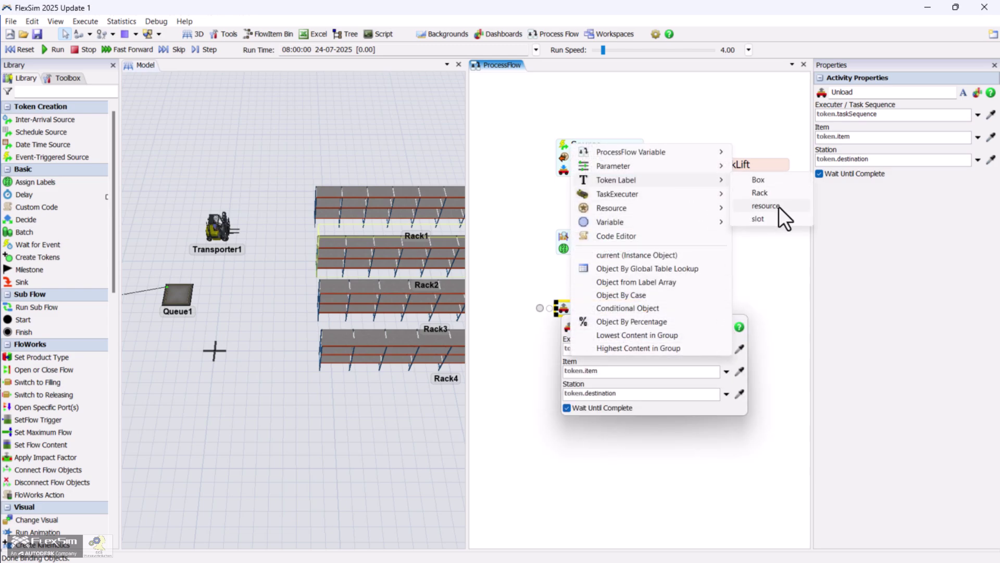
left_click(778, 205)
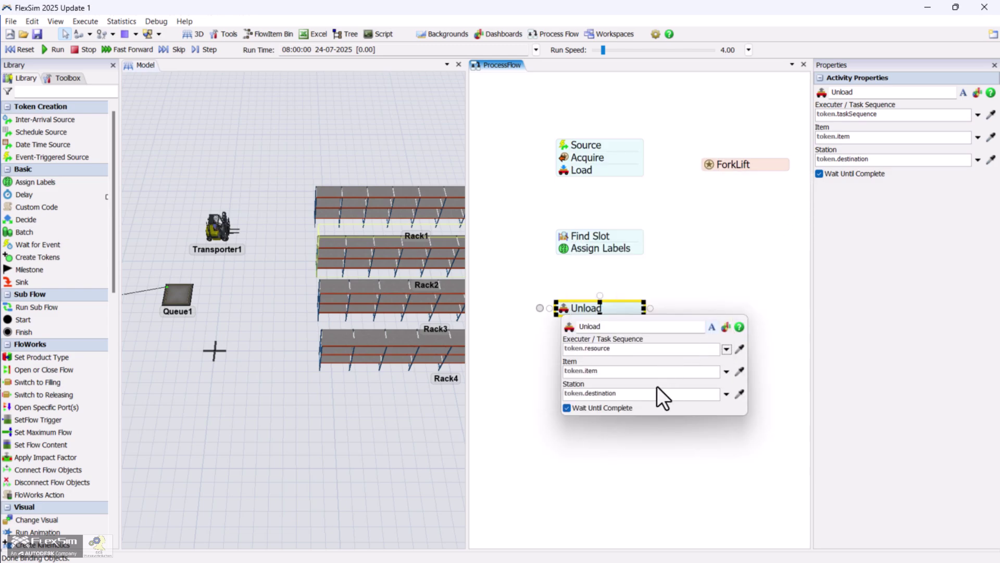
left_click(726, 371)
mouse_move(692, 416)
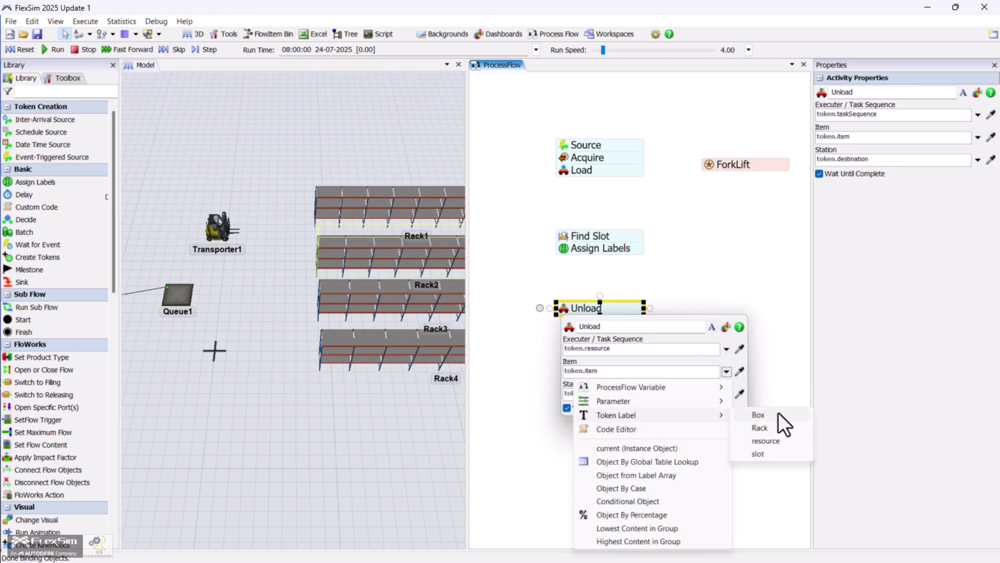
key("Escape")
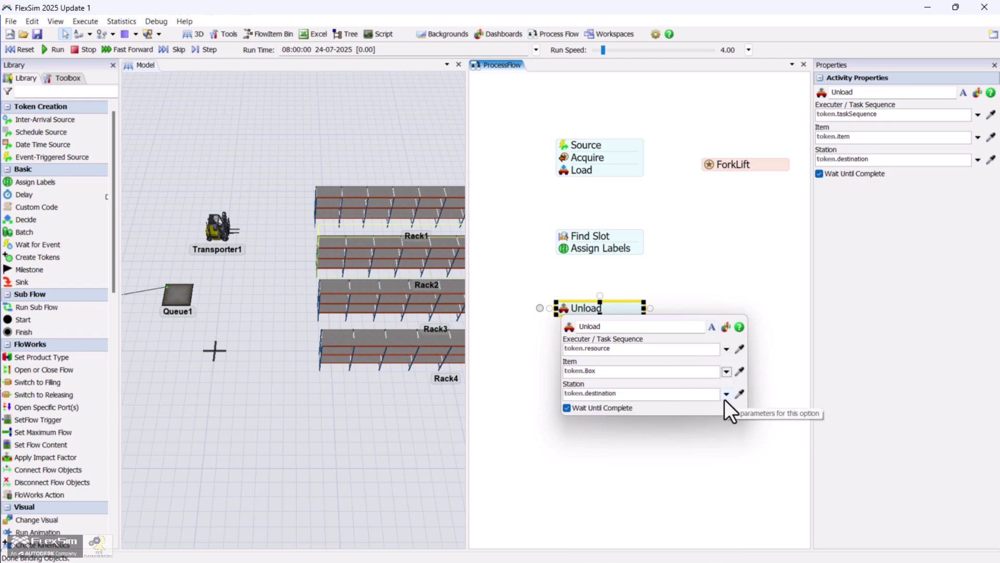
left_click(725, 397)
mouse_move(727, 245)
left_click(777, 253)
- Stack a Release activity and then a Sink activity beneath Unload
left_click(696, 283)
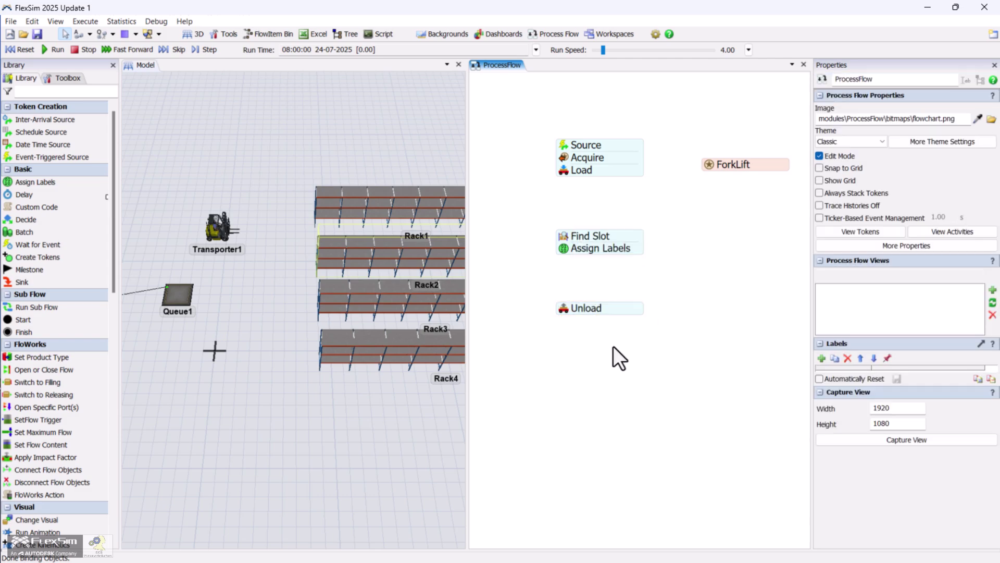
double_click(769, 326)
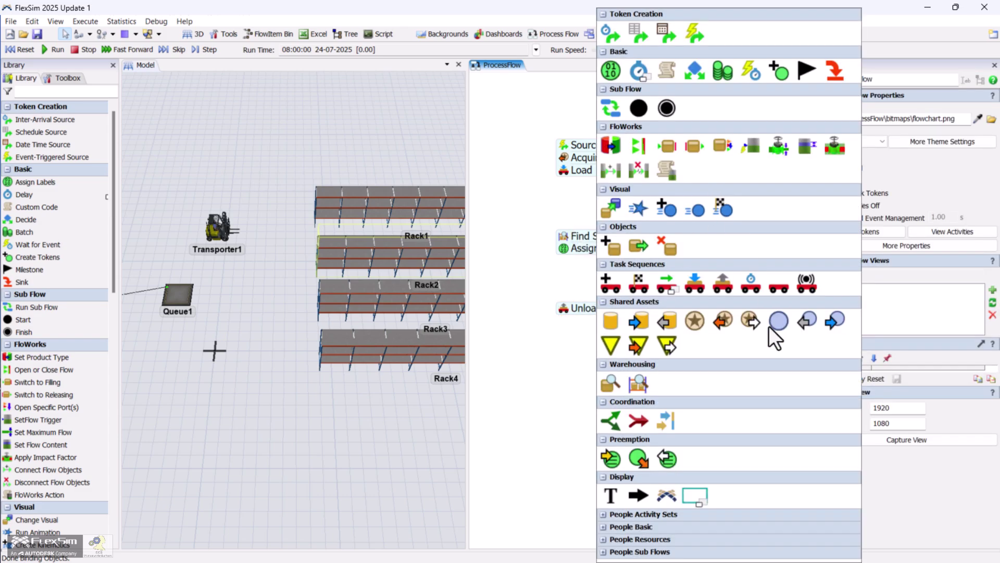
left_click(744, 317)
left_click_drag(676, 343, 632, 325)
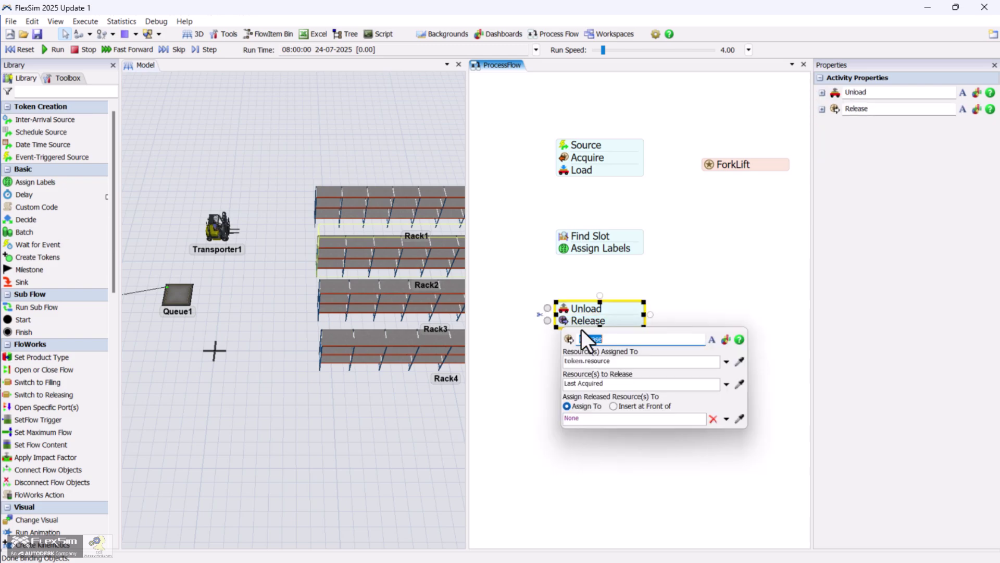
left_click(617, 355)
double_click(617, 354)
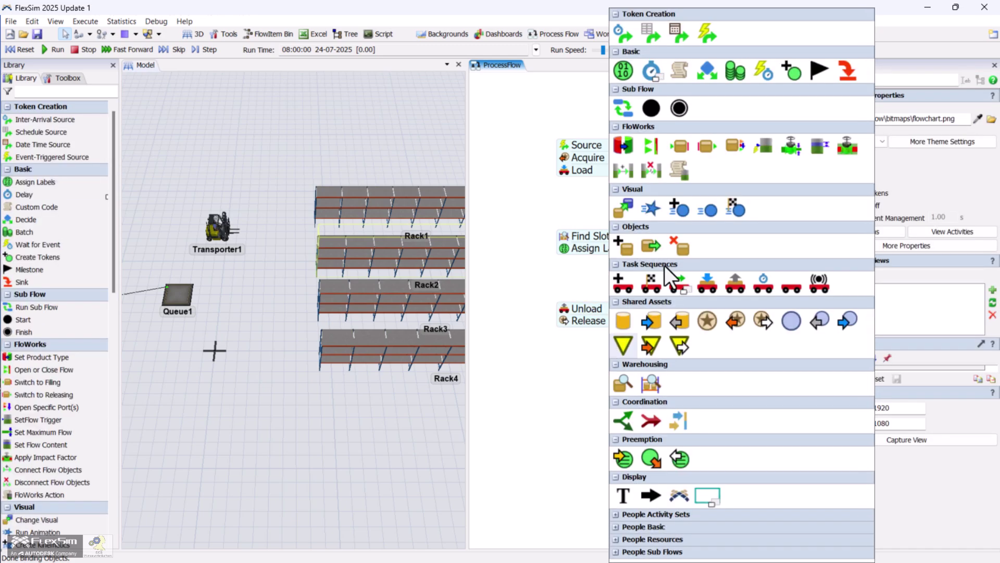
left_click(848, 72)
left_click_drag(678, 362, 632, 337)
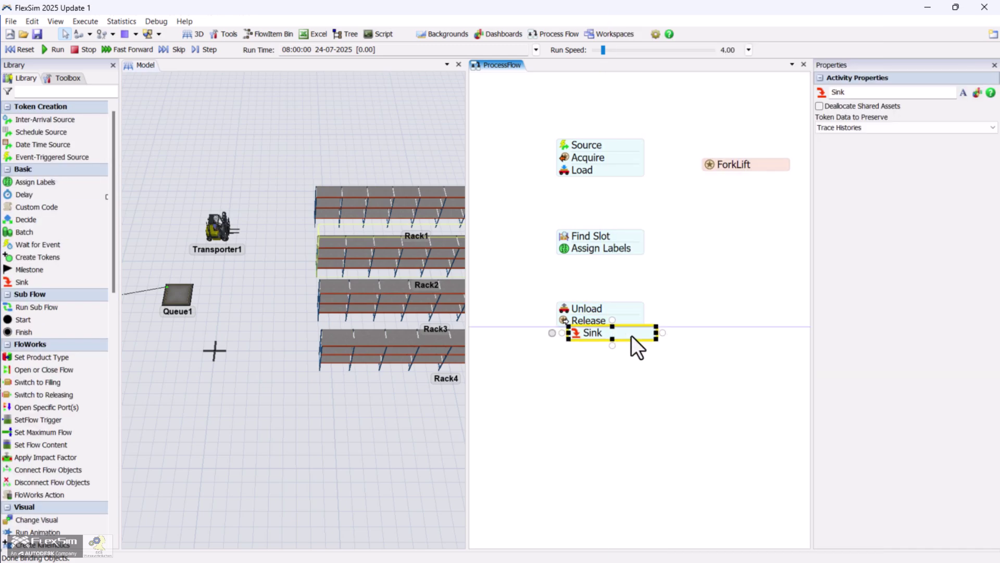
- Link the Source stack to the Find Slot stack and widen the 3D model view
left_click(679, 271)
left_click(614, 169)
left_click_drag(601, 178, 607, 312)
left_click(637, 282)
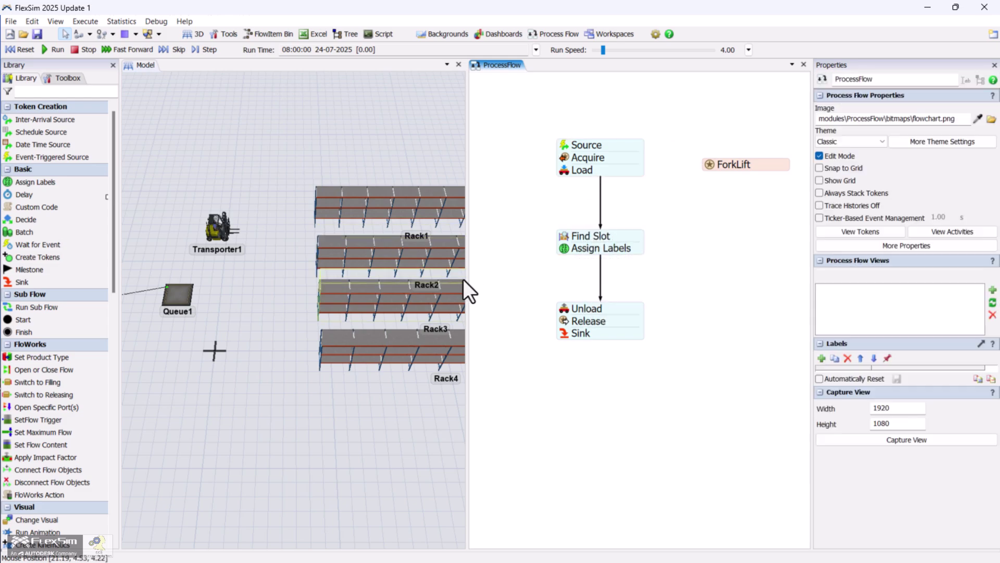
left_click_drag(465, 278, 566, 279)
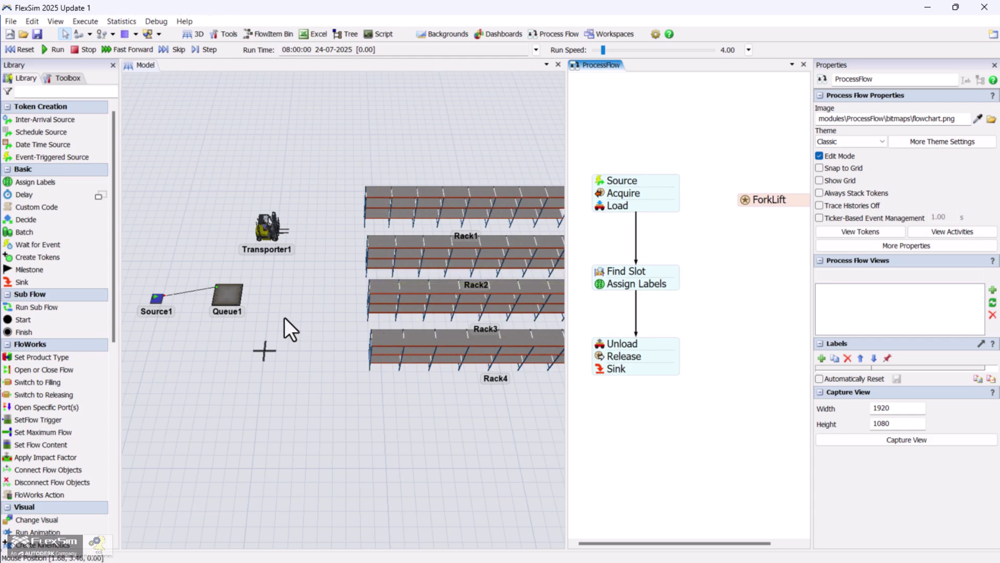
left_click_drag(283, 317, 276, 309)
- Run the simulation and raise the run speed to about 5503
left_click(16, 49)
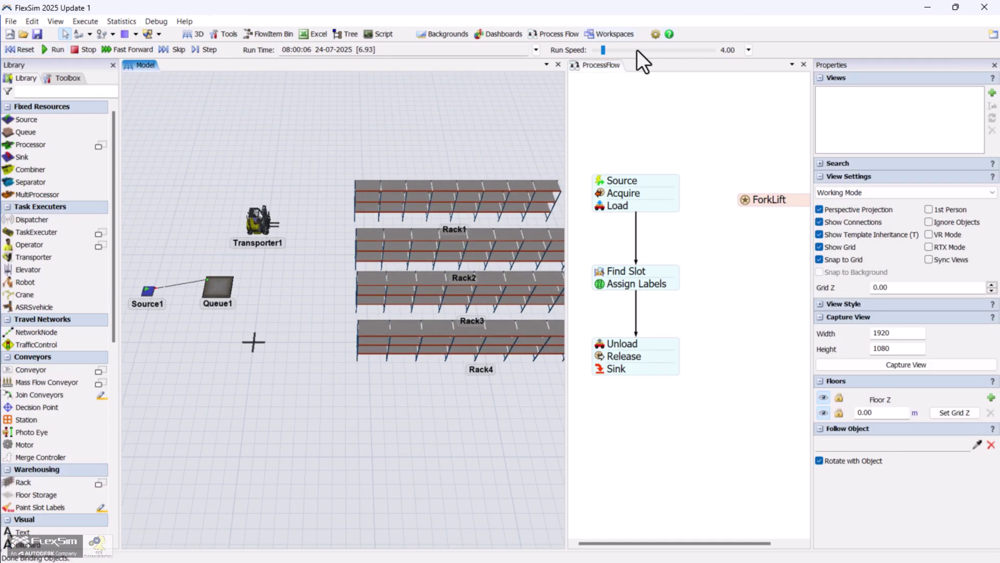
left_click_drag(604, 47, 648, 49)
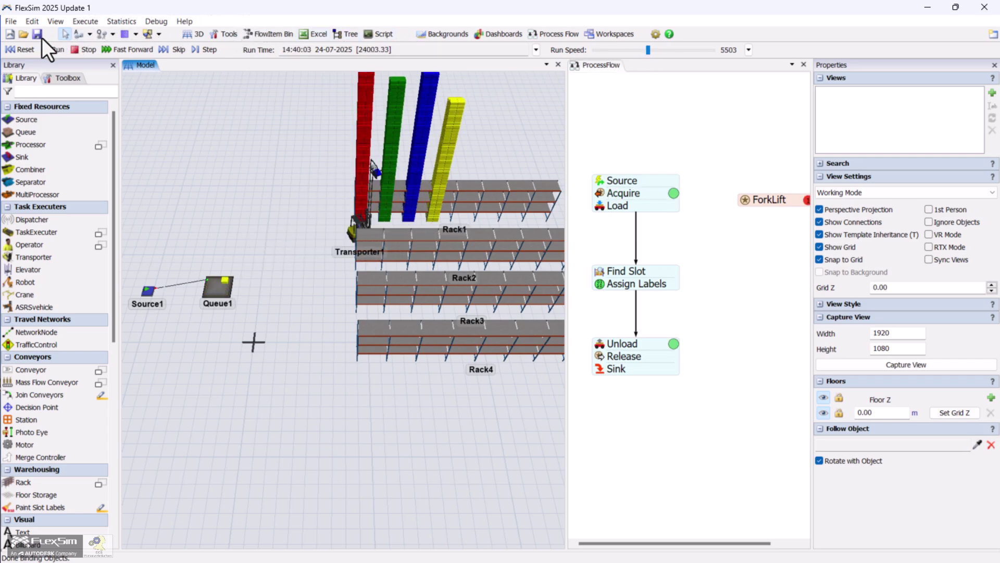
- Reset the model and add a WHERE filter slot.hasSpace($1.Box) to the Find Slot query
left_click(29, 46)
double_click(601, 271)
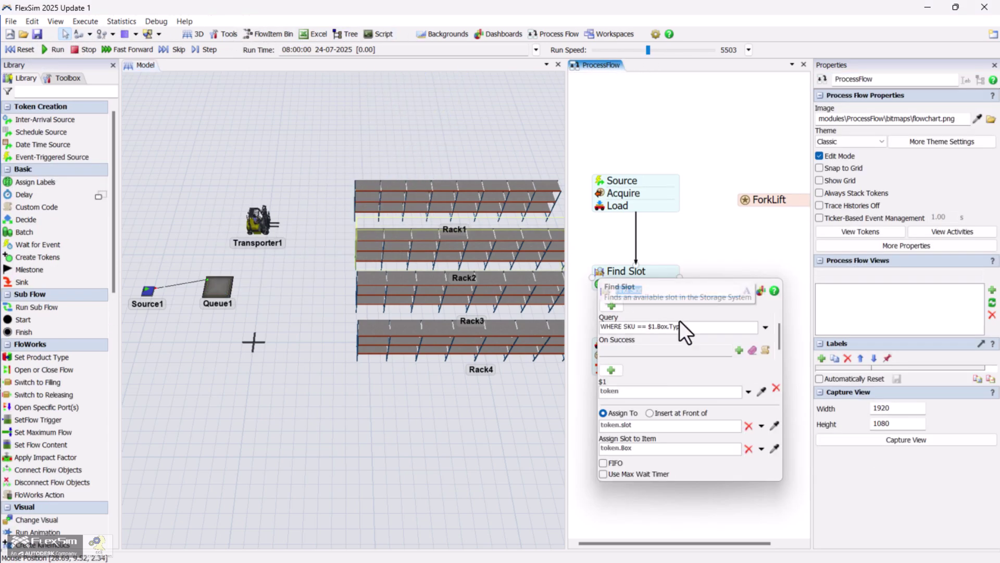
left_click(765, 327)
mouse_move(752, 406)
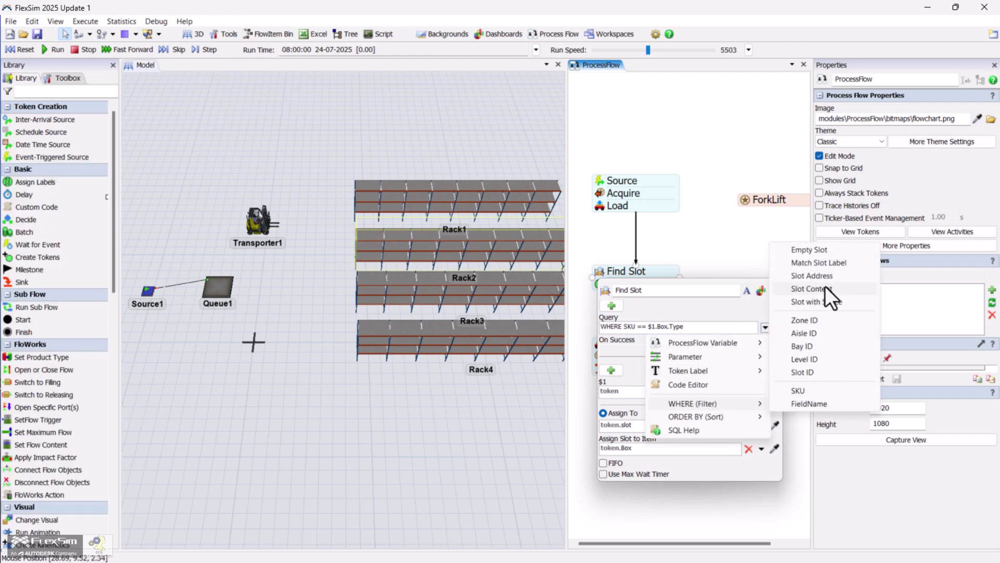
left_click(824, 301)
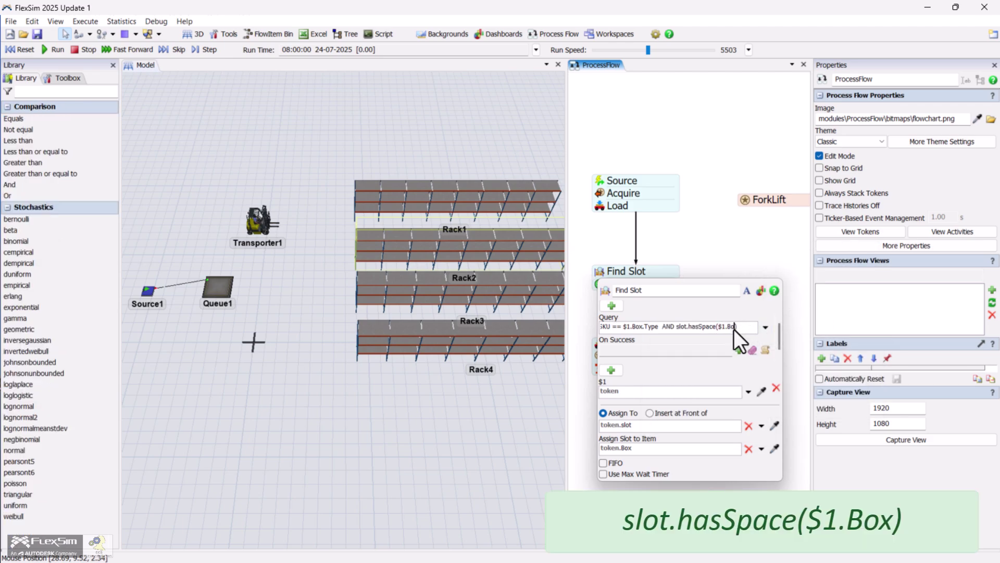
- Sort the Find Slot query results by bay ID ascending
left_click(766, 327)
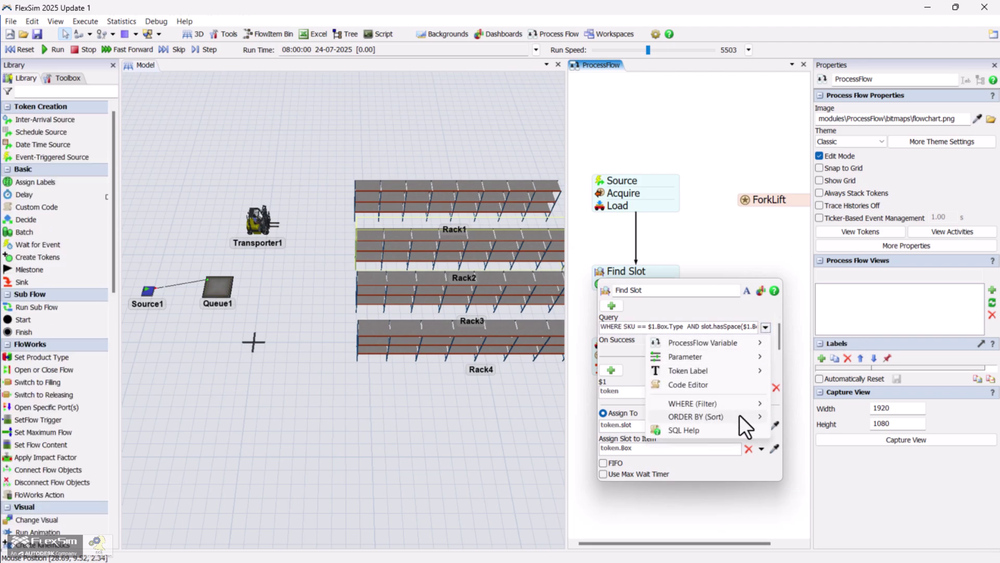
mouse_move(739, 415)
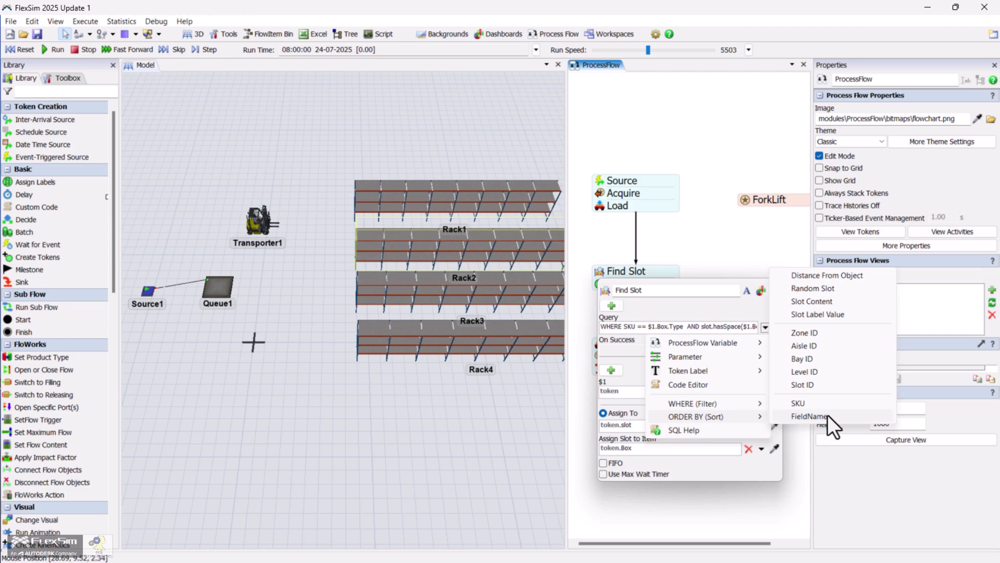
left_click(838, 363)
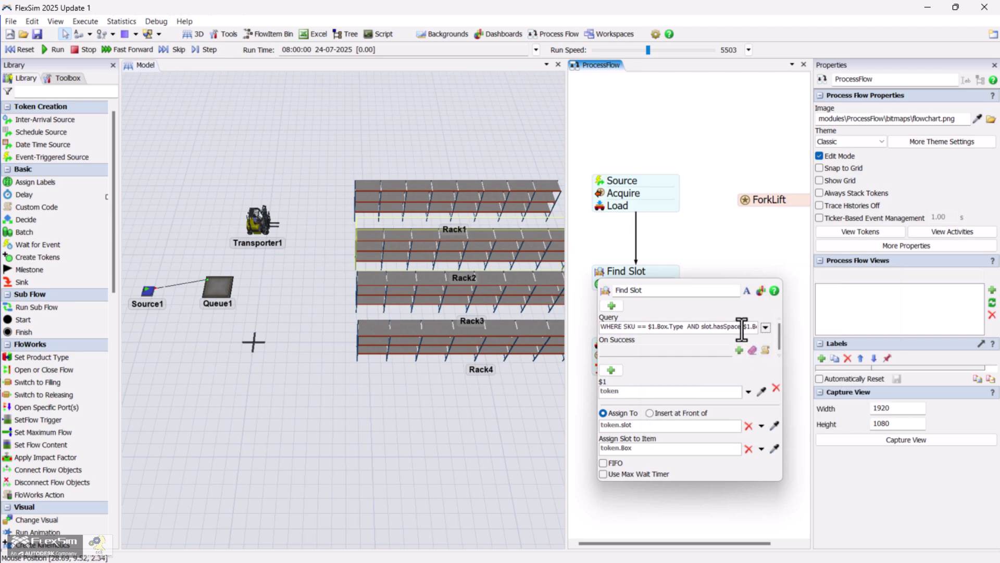
left_click_drag(685, 327, 766, 330)
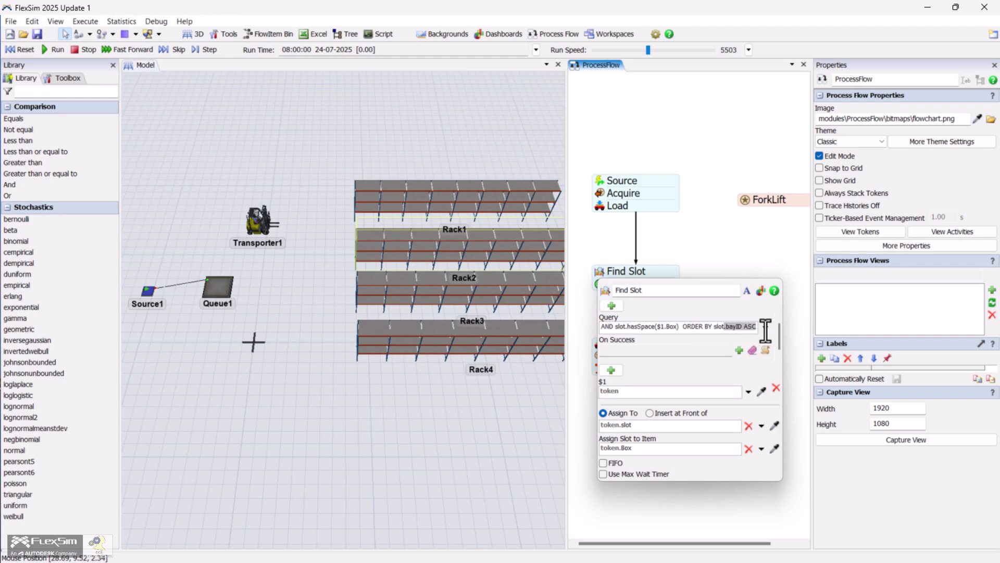
- Close the Find Slot properties, rerun the model, and slow the run speed to 3884
left_click(682, 368)
left_click(711, 260)
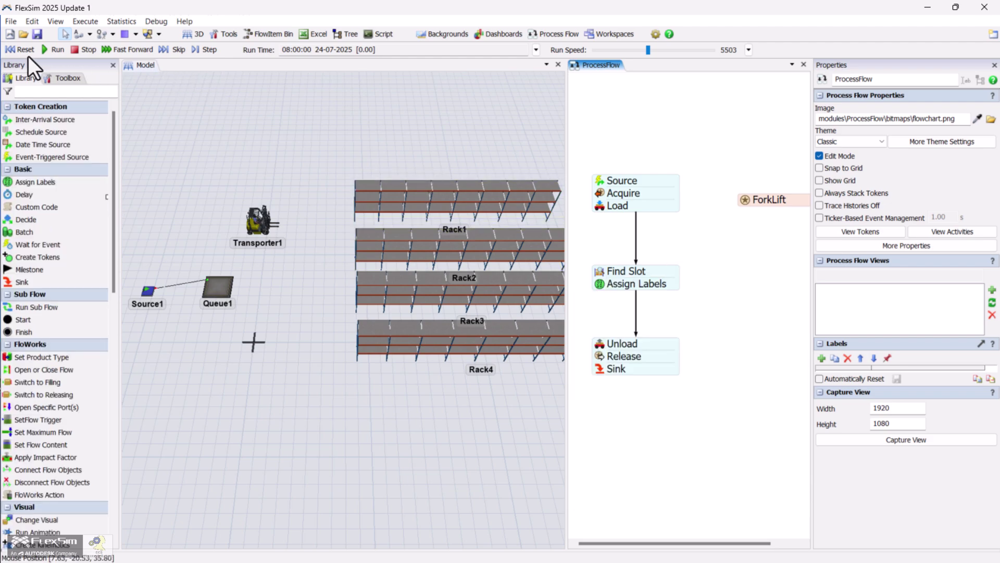
left_click(48, 54)
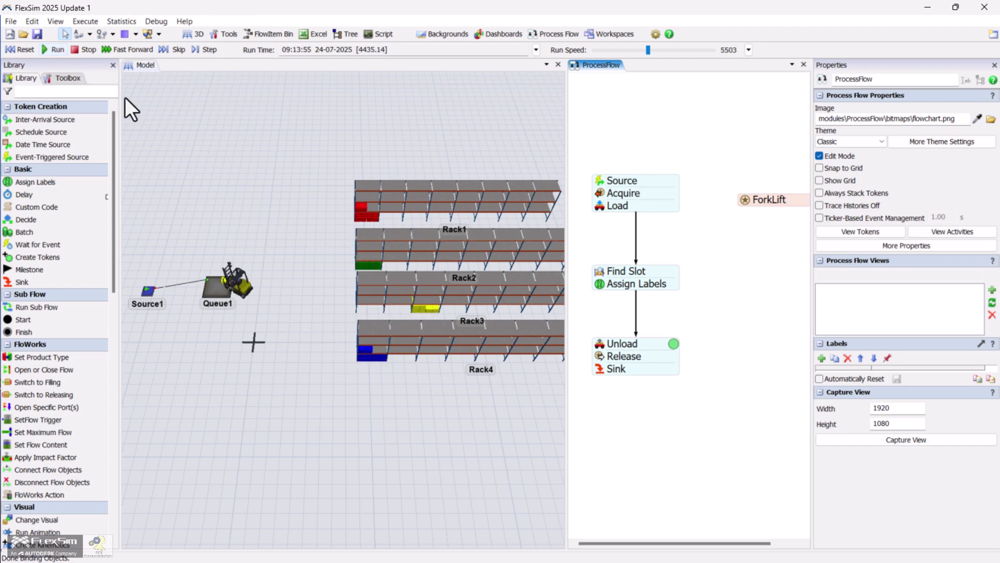
mouse_move(648, 50)
left_mouse_down()
mouse_move(617, 49)
mouse_move(655, 52)
mouse_move(644, 52)
left_mouse_up()
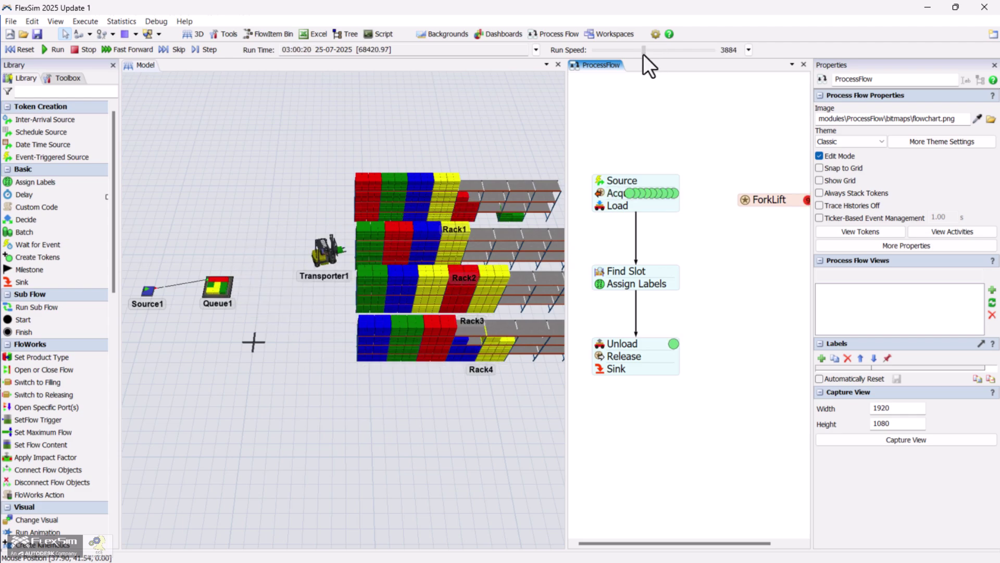
left_click(541, 123)
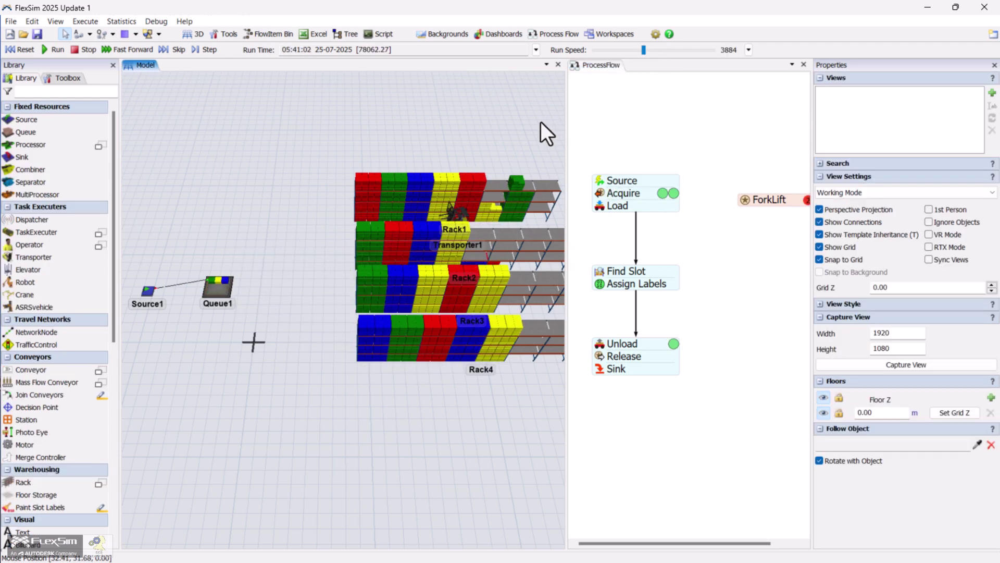